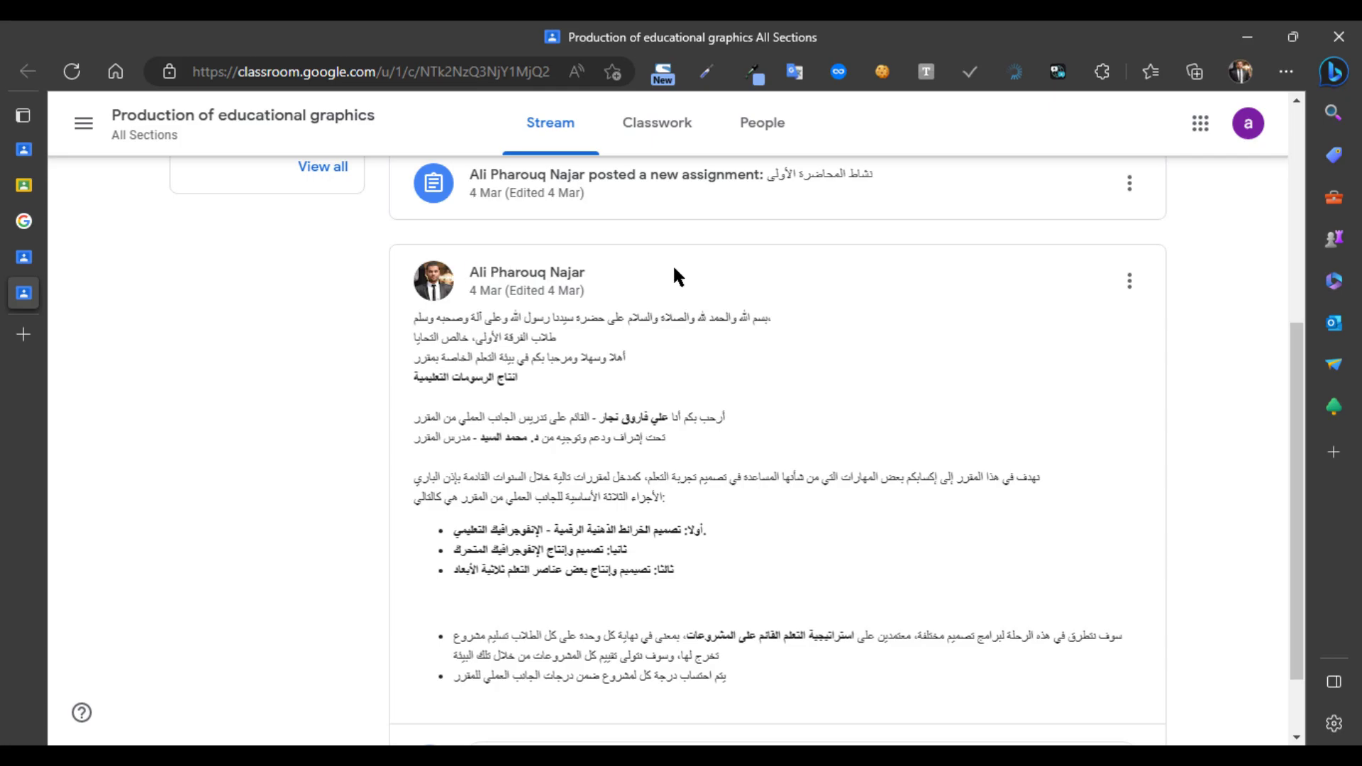
Step: Post the class comment "أهلا وسهلا ومرحبا" on the teacher's welcome announcement in the class stream
{"action": "scroll", "coordinate": [780, 394], "scroll_direction": "down", "scroll_amount": 1}
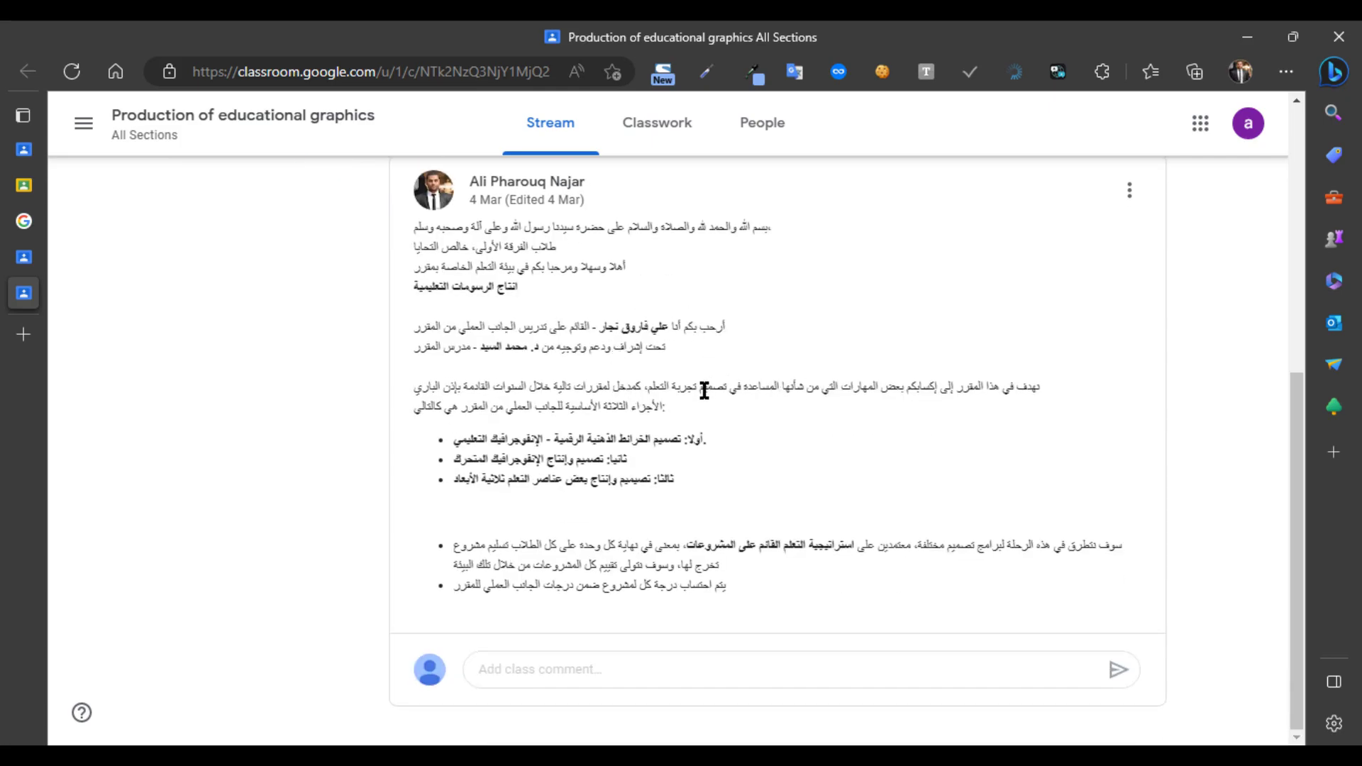
{"action": "left_click", "coordinate": [634, 669]}
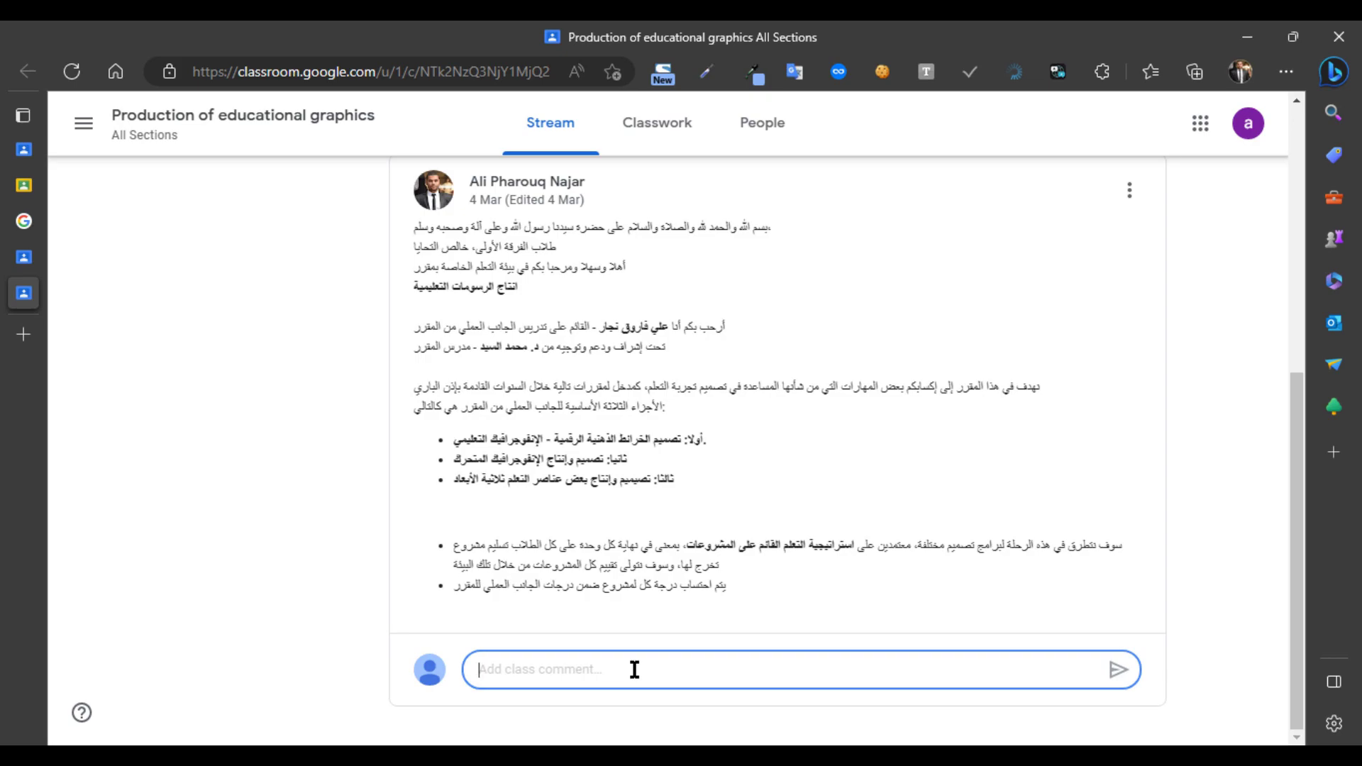
{"action": "type", "text": "High"}
{"action": "key", "text": "BackSpace"}
{"action": "key", "text": "ctrl+shift"}
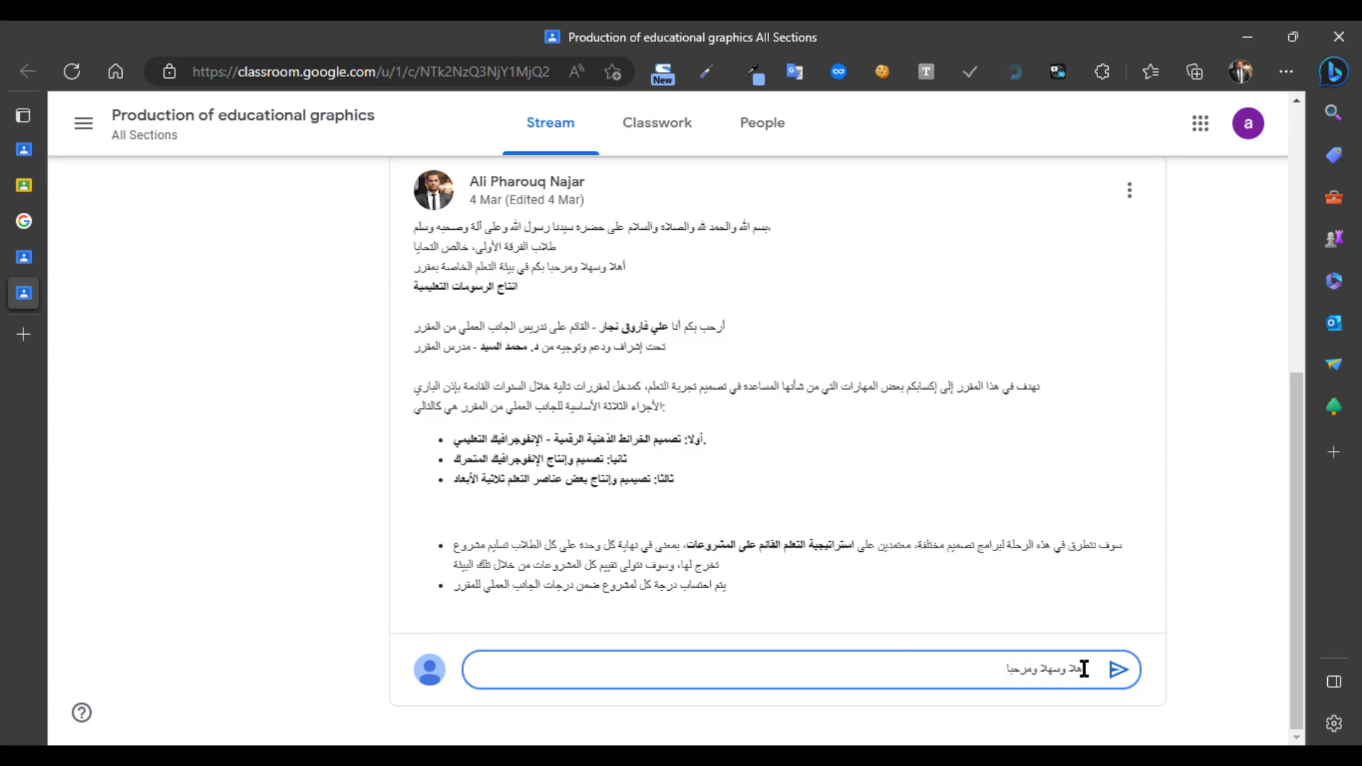
{"action": "left_click", "coordinate": [1118, 672]}
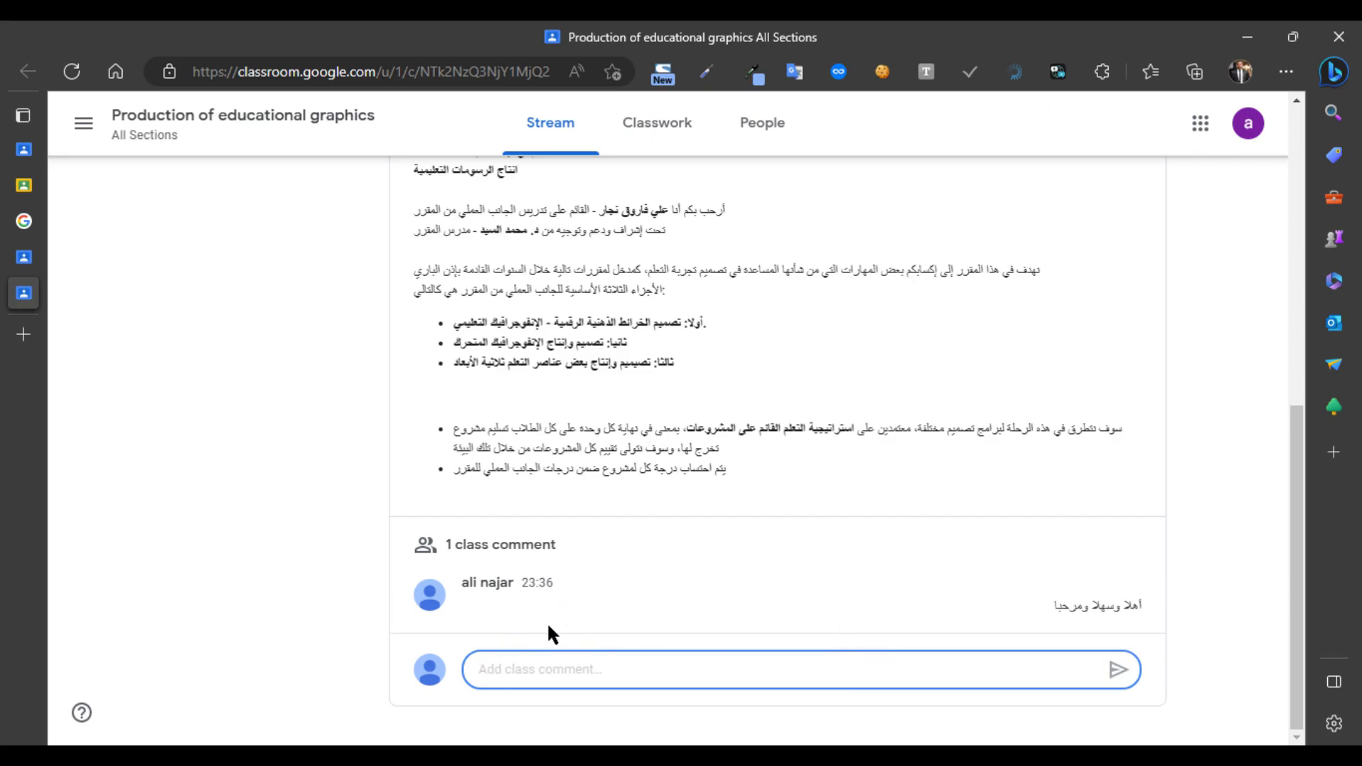
Step: Switch to the teacher's Chrome window, reload the class page and sign back in to the teacher's account with its saved password
{"action": "key", "text": "alt+Tab"}
{"action": "scroll", "coordinate": [615, 458], "scroll_direction": "down", "scroll_amount": 5}
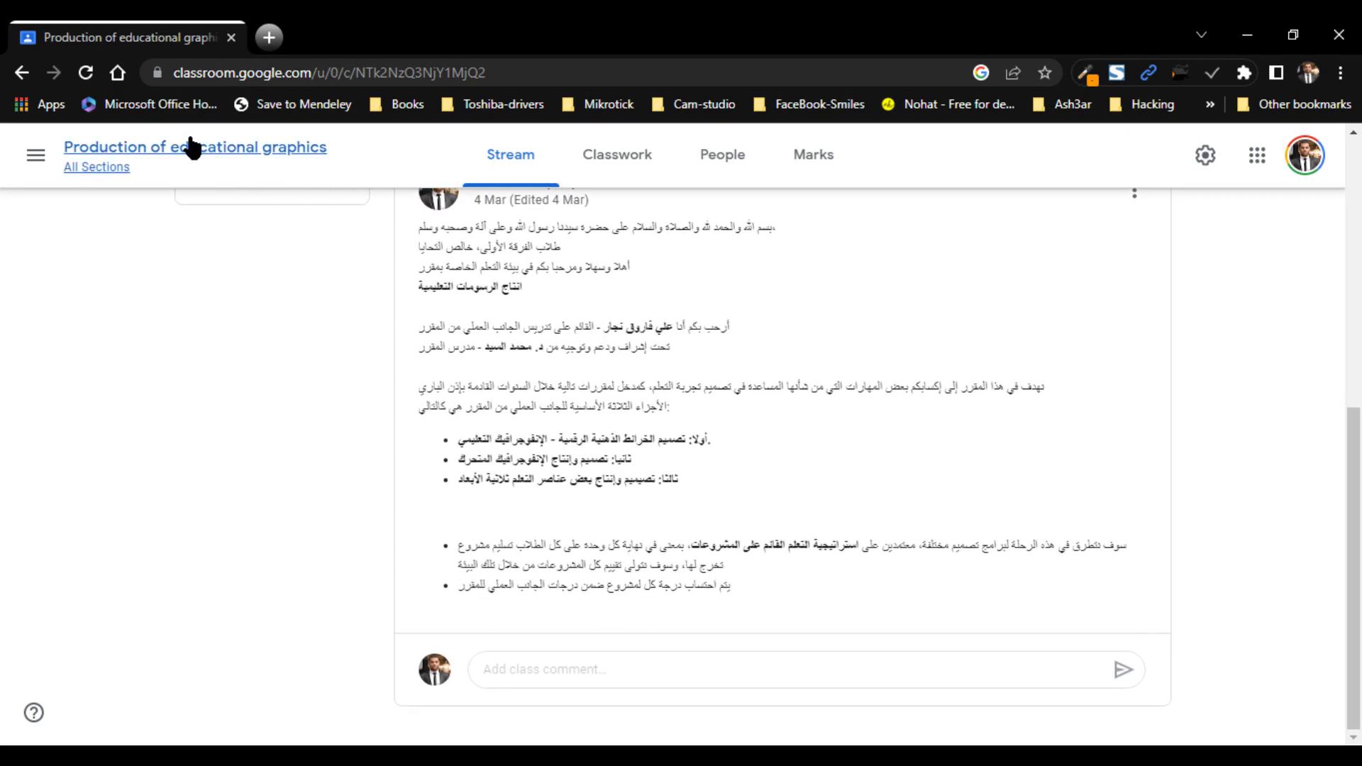
{"action": "left_click", "coordinate": [85, 72]}
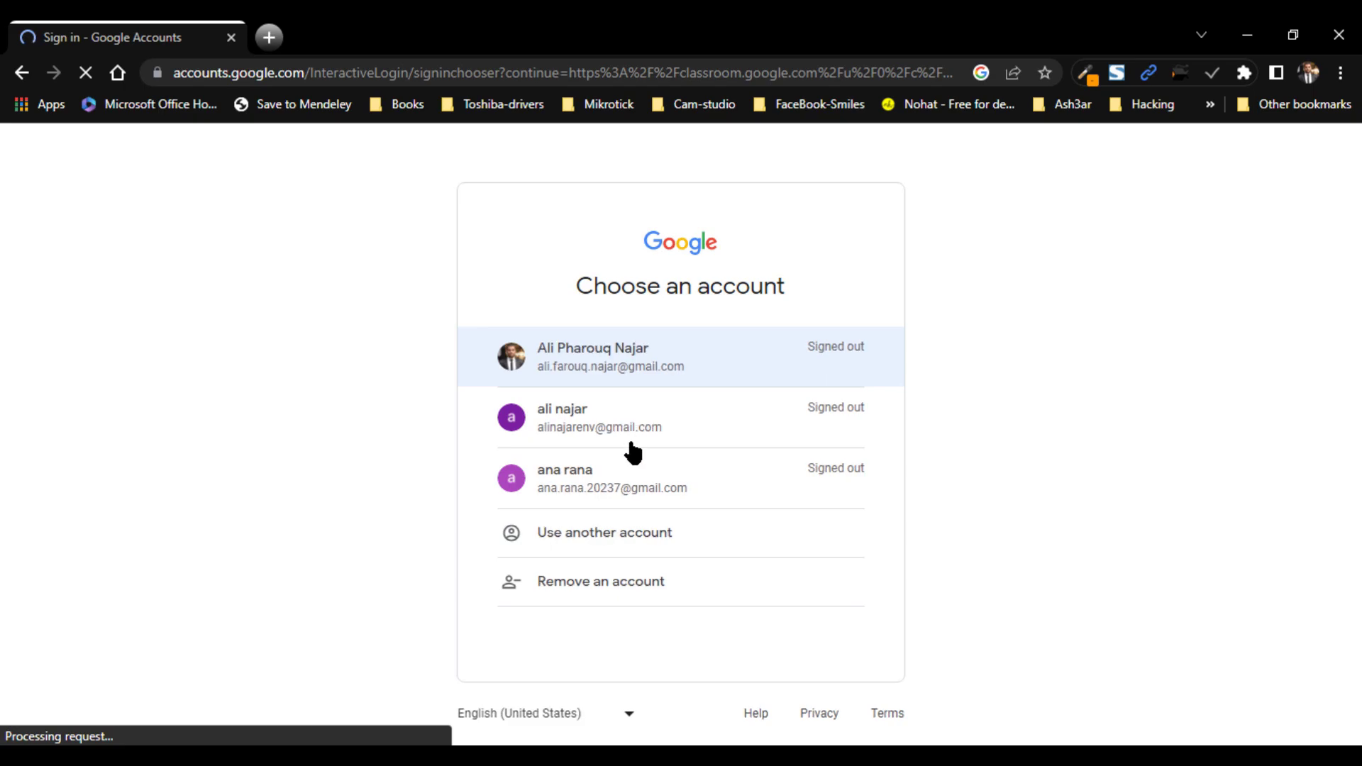
{"action": "left_click", "coordinate": [677, 365]}
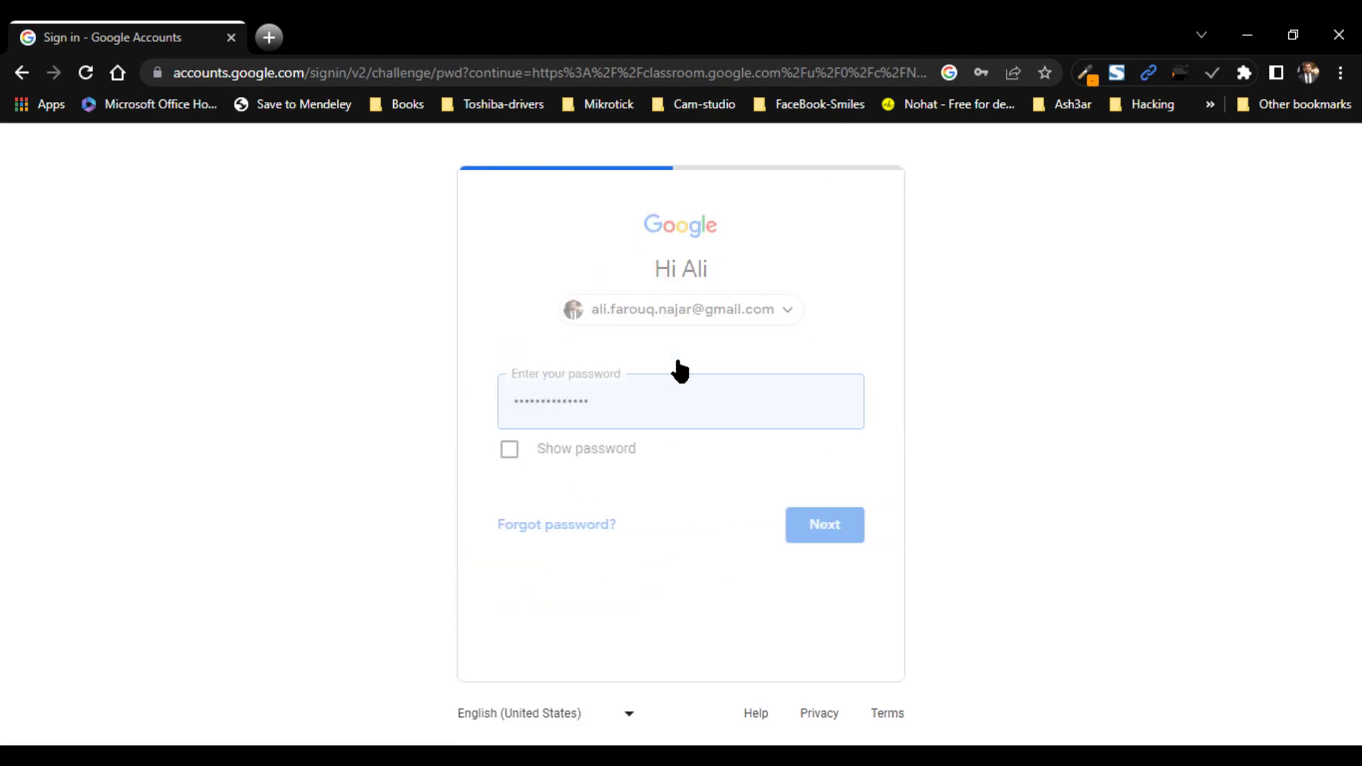
{"action": "left_click", "coordinate": [816, 543]}
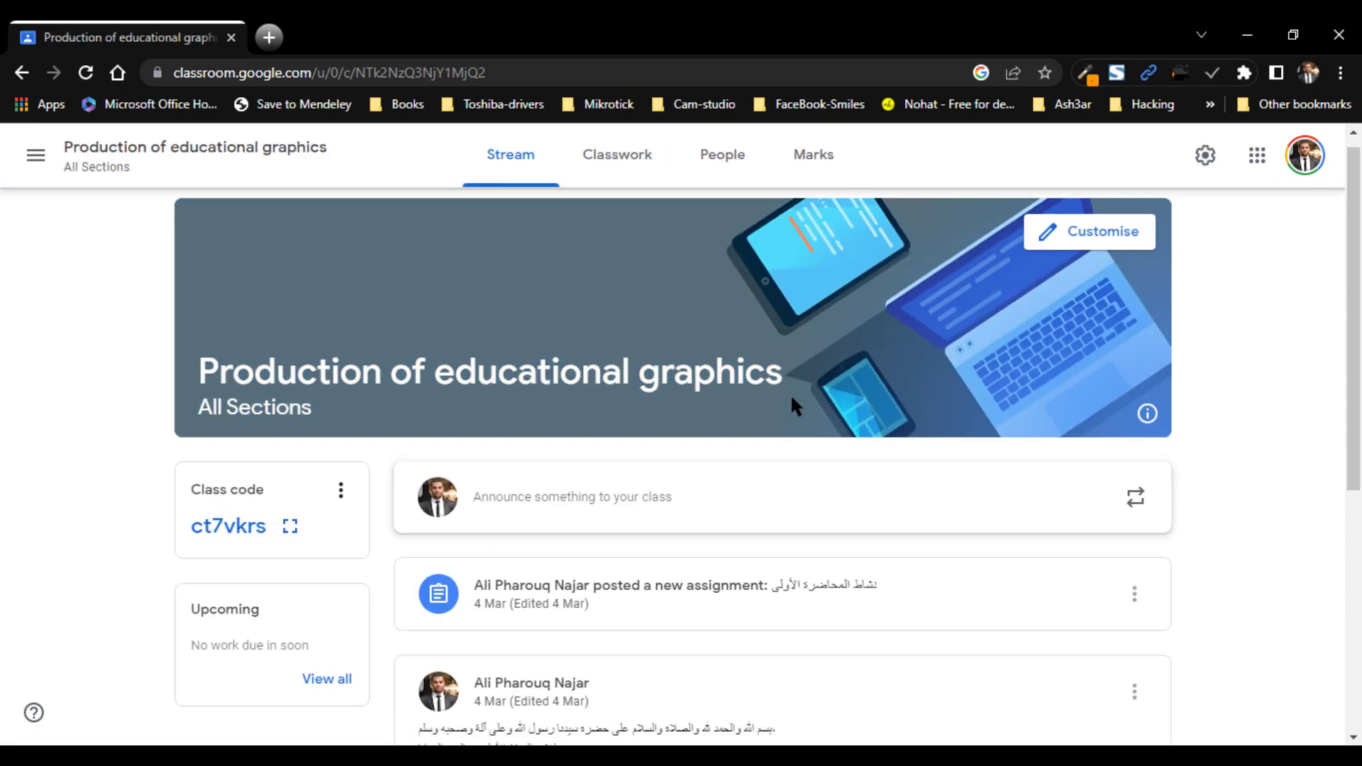
Step: Reply to the student's class comment on the welcome announcement with ":)" and post the reply
{"action": "scroll", "coordinate": [790, 393], "scroll_direction": "down", "scroll_amount": 9}
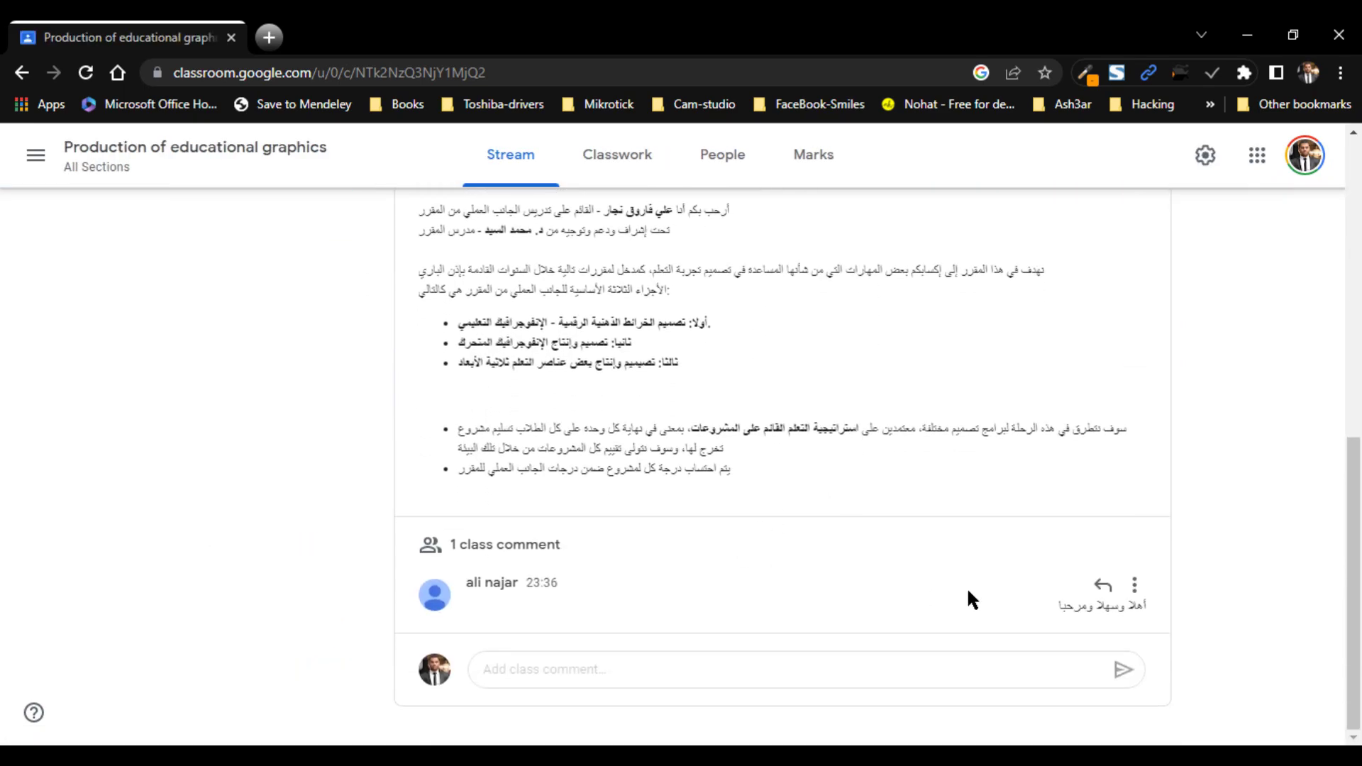
{"action": "left_click", "coordinate": [1102, 584]}
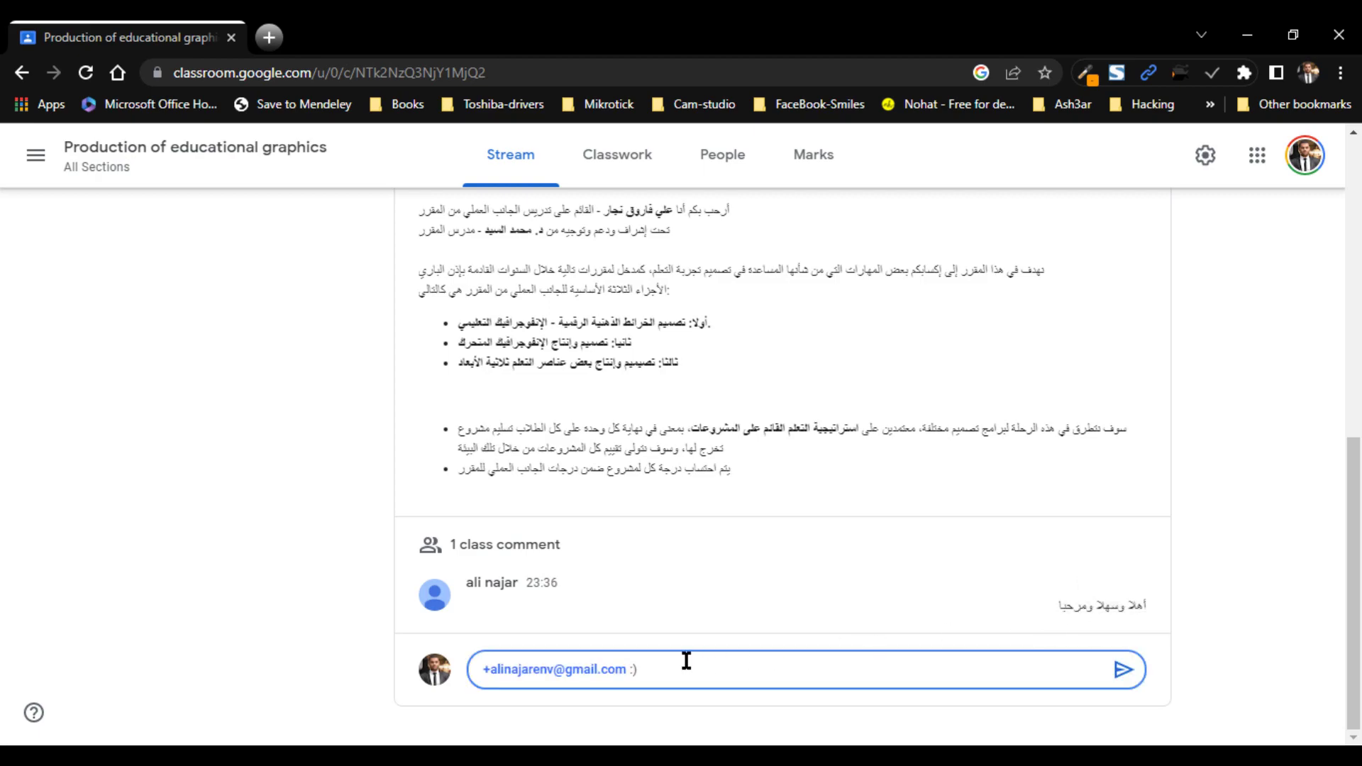
{"action": "left_click", "coordinate": [1122, 669]}
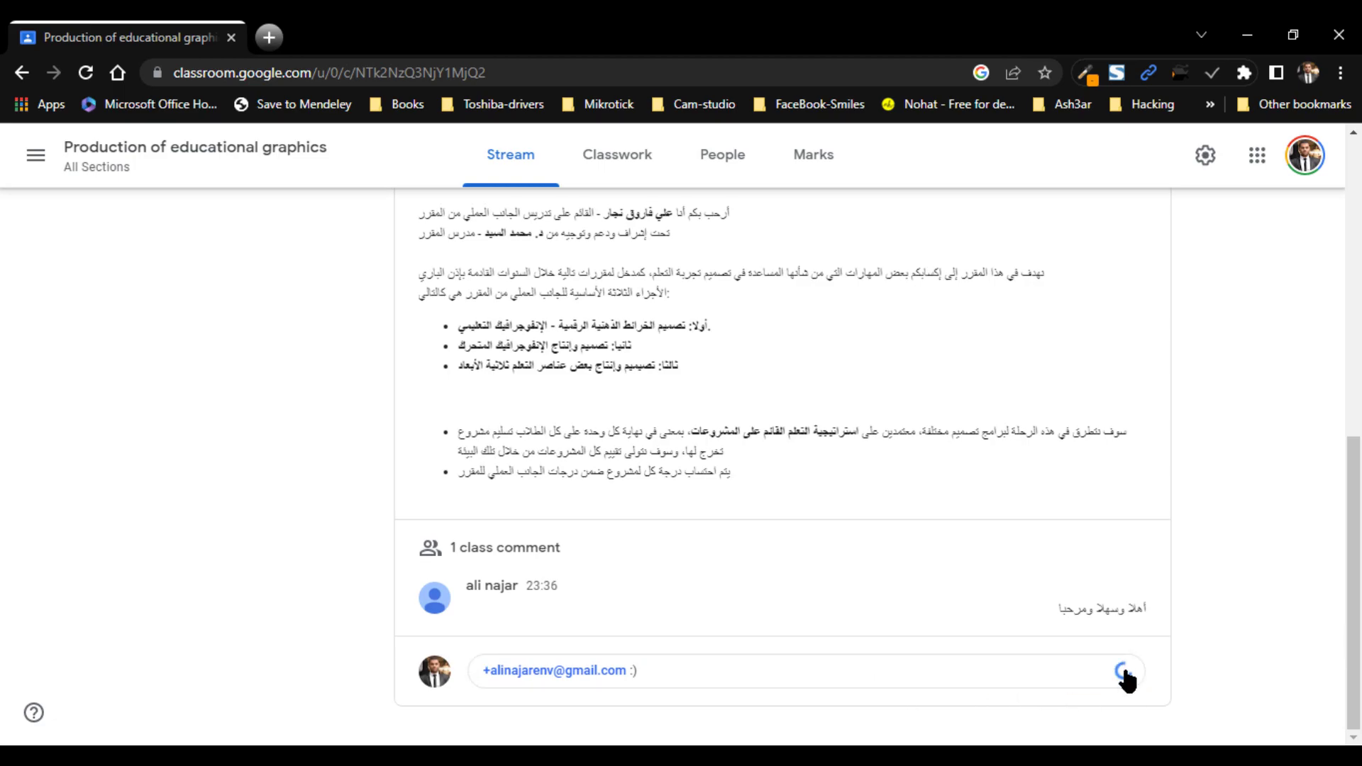
{"action": "scroll", "coordinate": [960, 529], "scroll_direction": "up", "scroll_amount": 7}
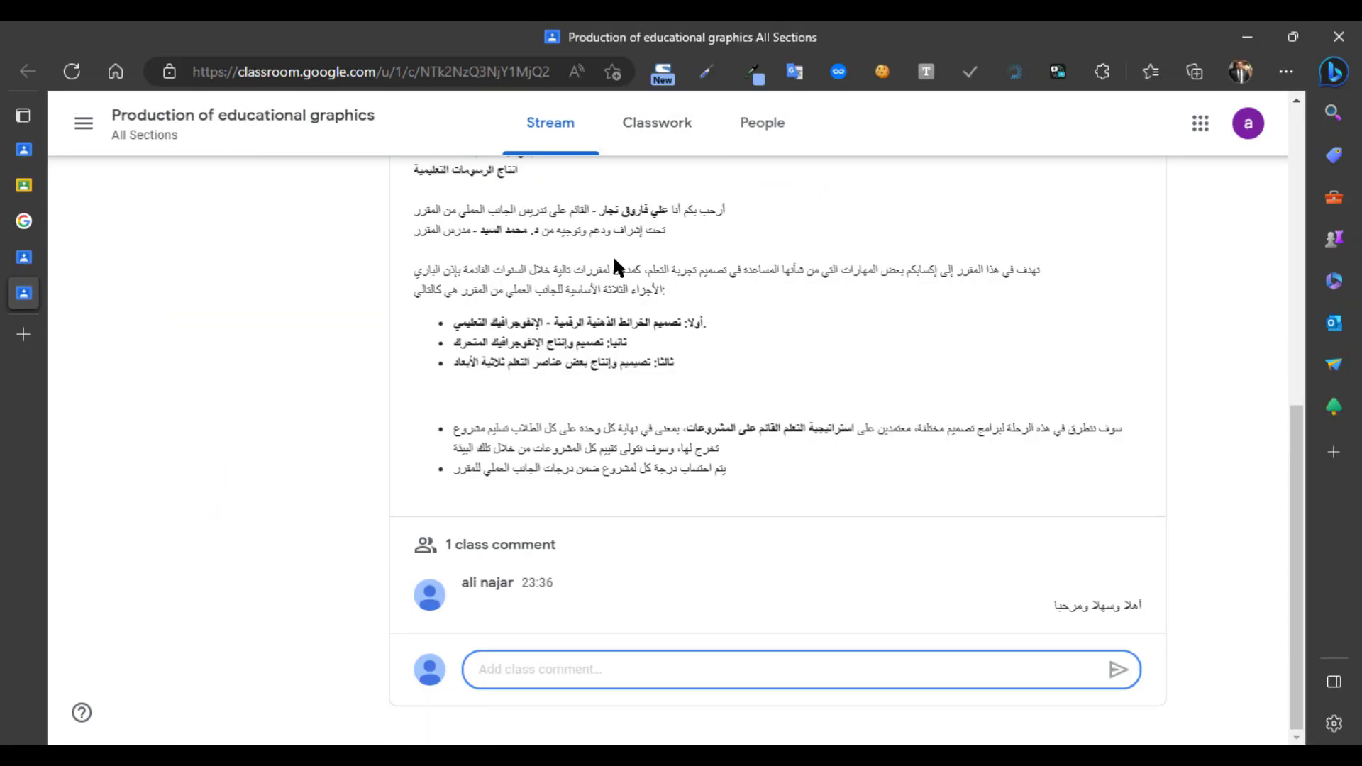
Step: In the student's Edge window, go to the class's Classwork and expand the assignment نشاط المحاضرة الأولى
{"action": "scroll", "coordinate": [647, 348], "scroll_direction": "up", "scroll_amount": 7}
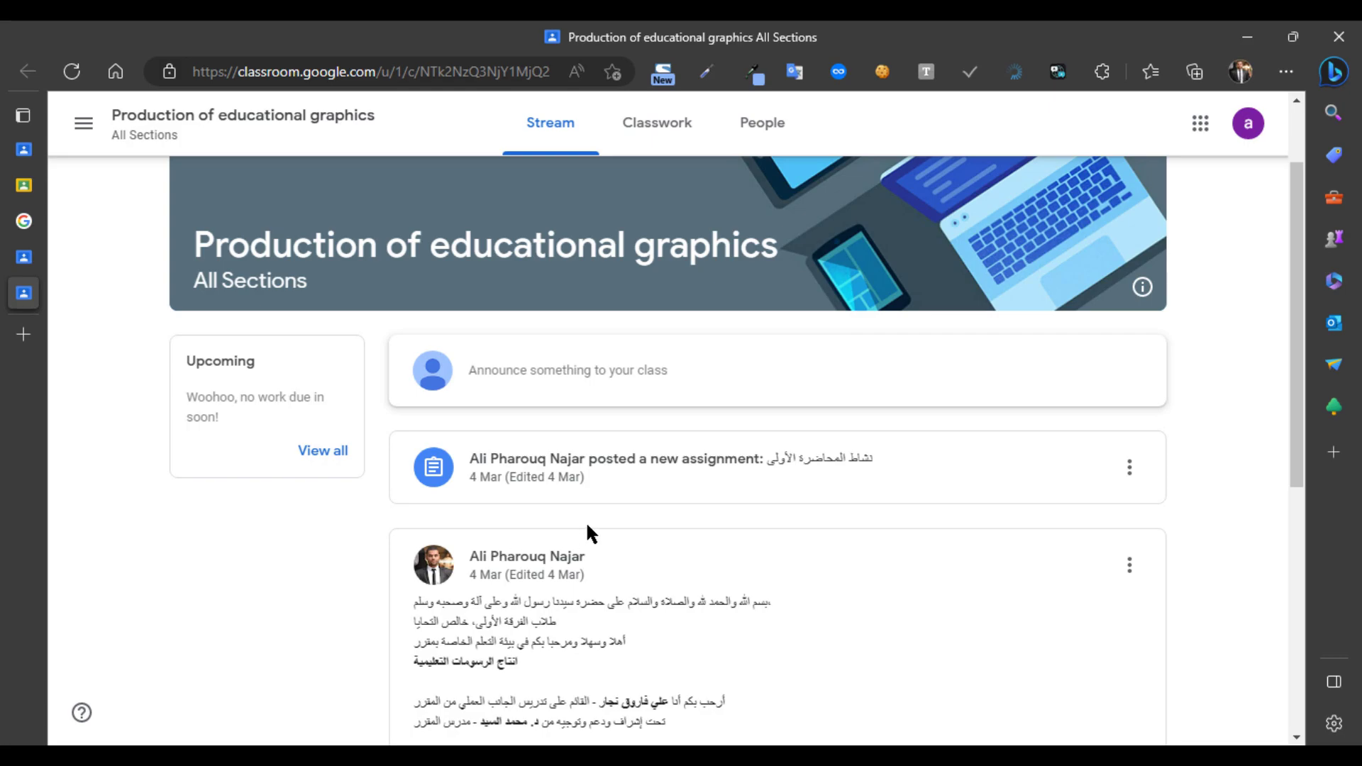
{"action": "left_click", "coordinate": [653, 138]}
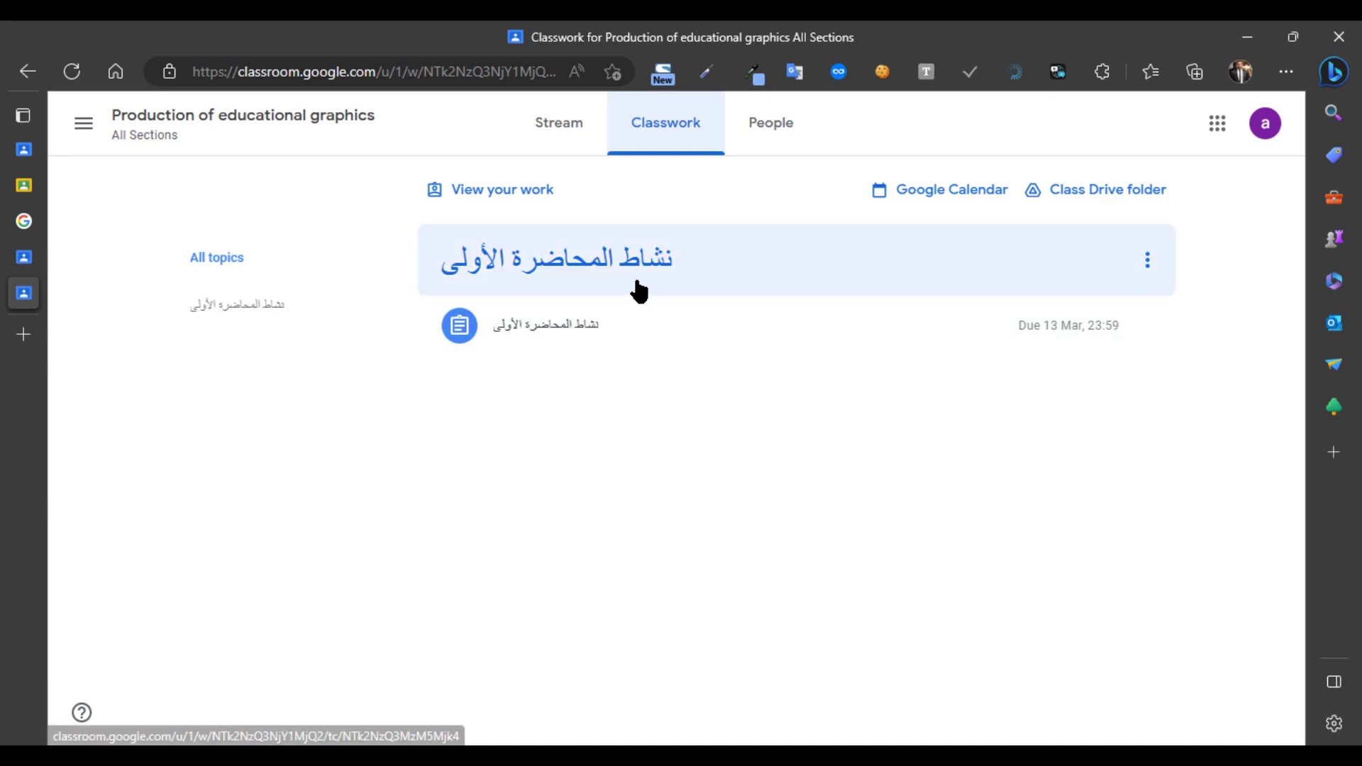
{"action": "left_click", "coordinate": [601, 337]}
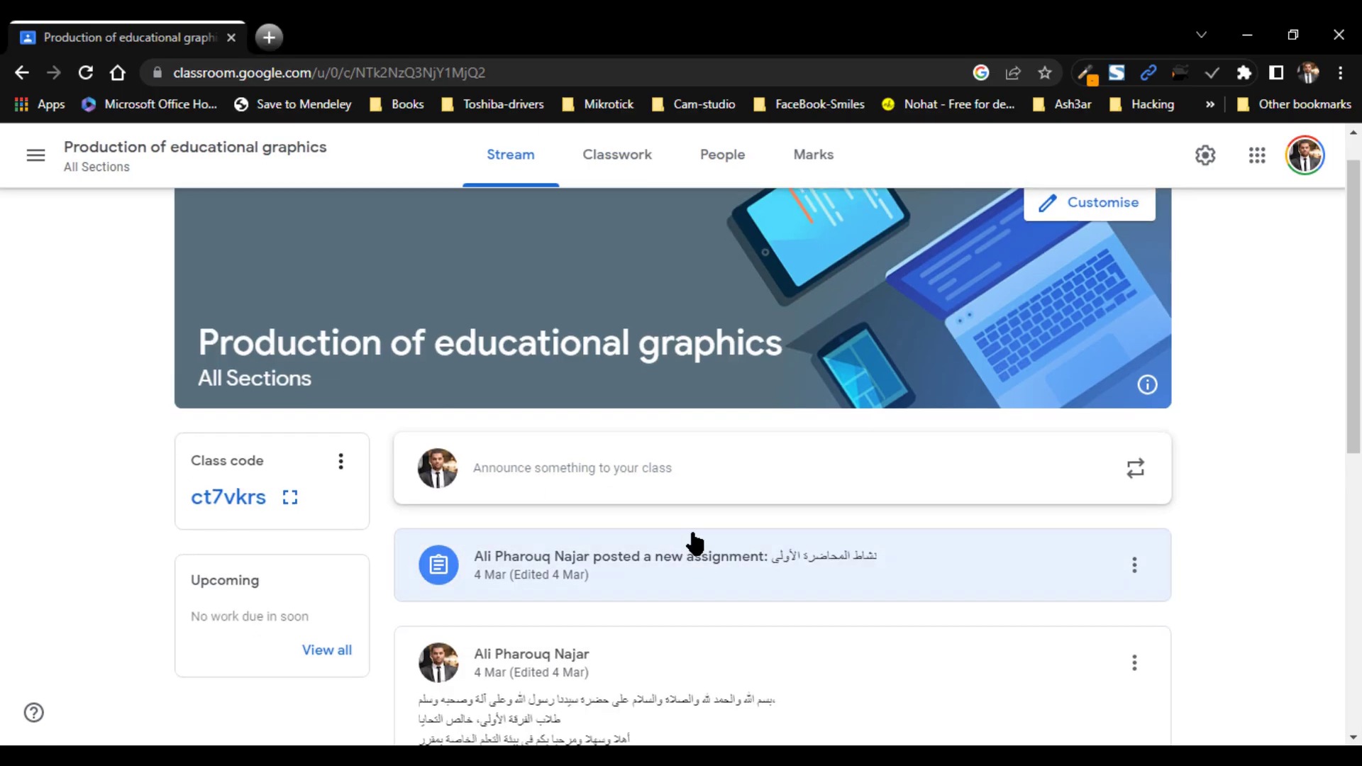
{"action": "scroll", "coordinate": [693, 542], "scroll_direction": "down", "scroll_amount": 3}
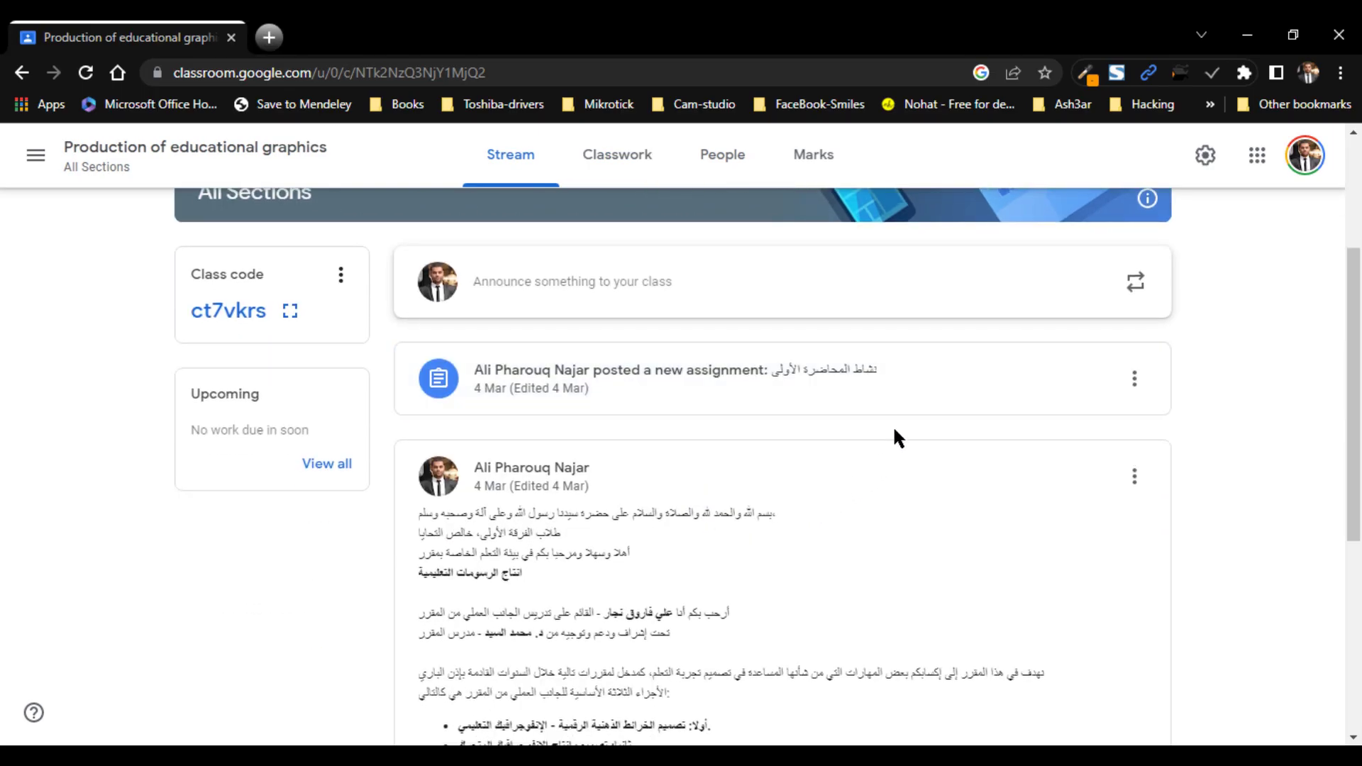
{"action": "left_click", "coordinate": [888, 389]}
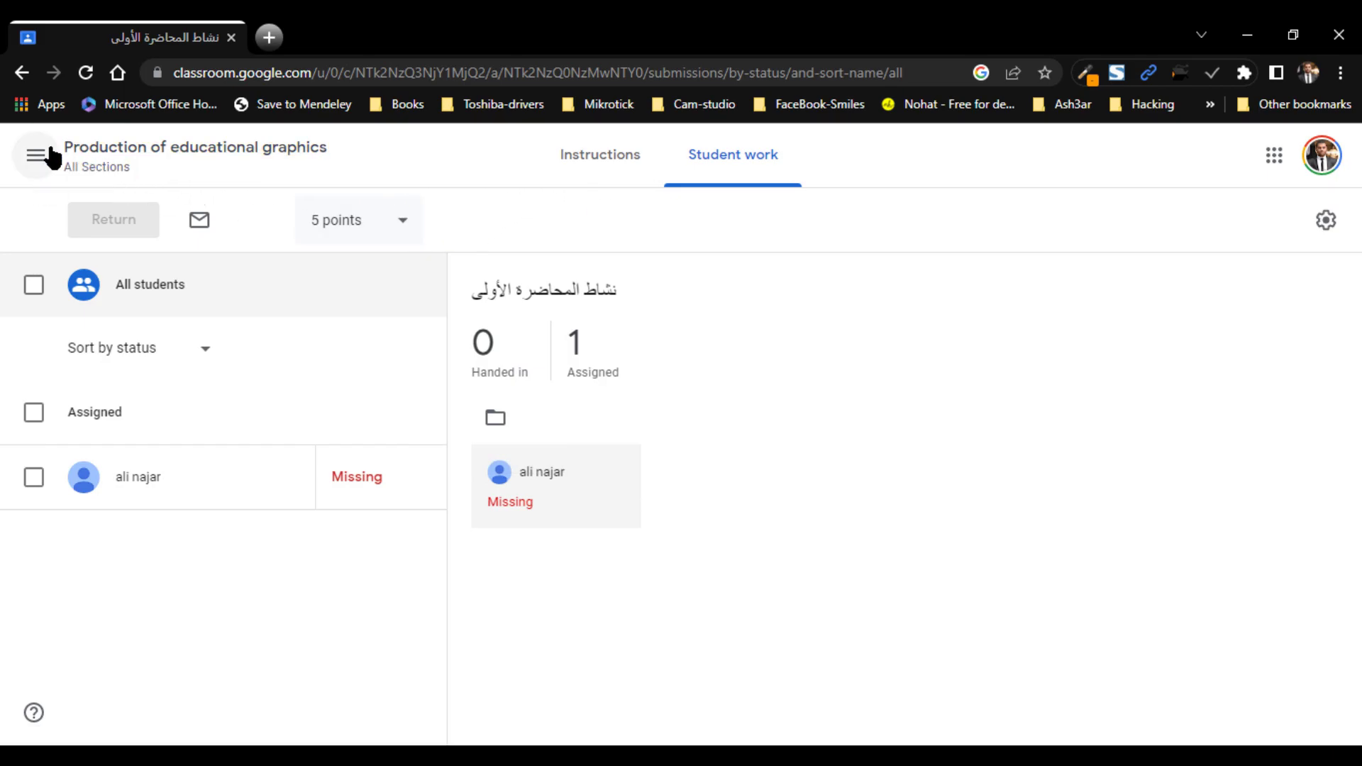
{"action": "left_click", "coordinate": [36, 155]}
{"action": "left_click", "coordinate": [459, 195]}
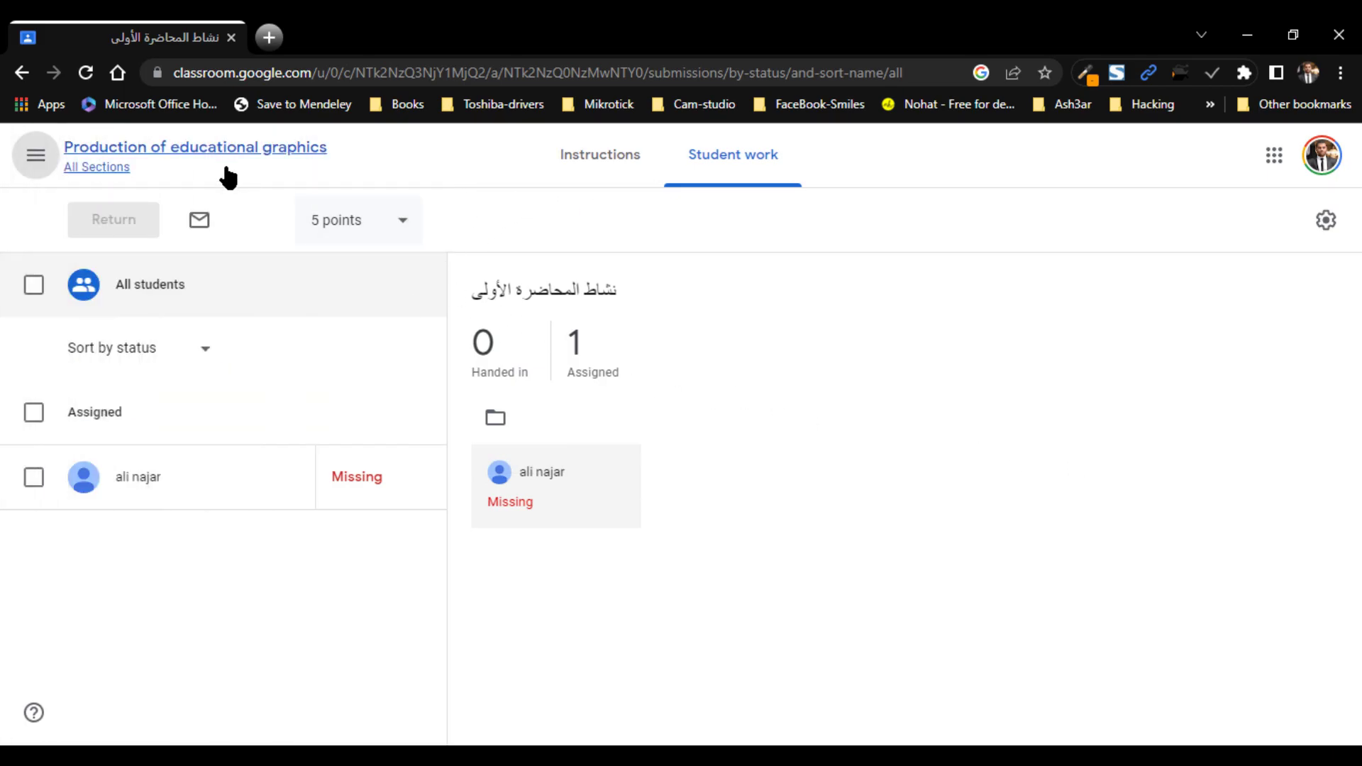
{"action": "left_click", "coordinate": [253, 170]}
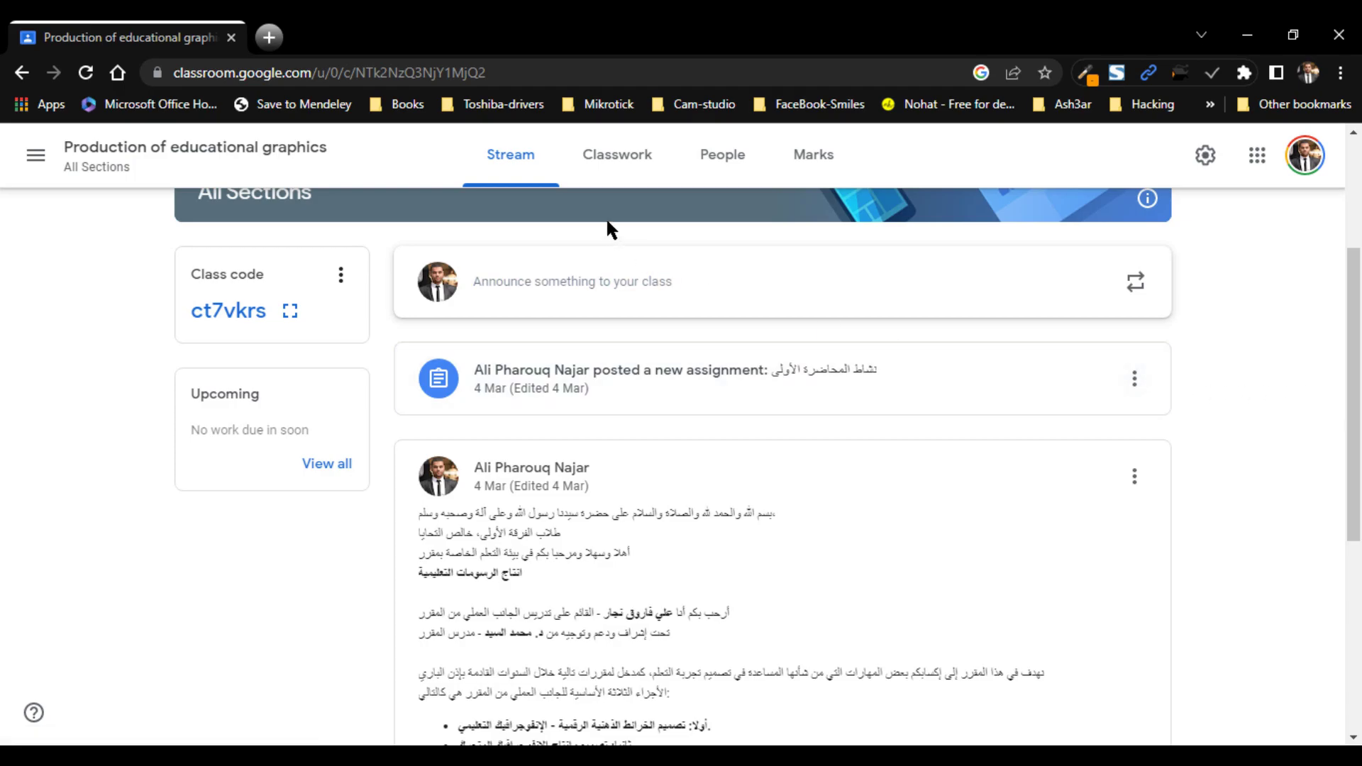
Step: In the teacher's Chrome window, edit the assignment نشاط المحاضرة الأولى in Classwork, set its due date to 20 March 2023 and save
{"action": "left_click", "coordinate": [606, 170]}
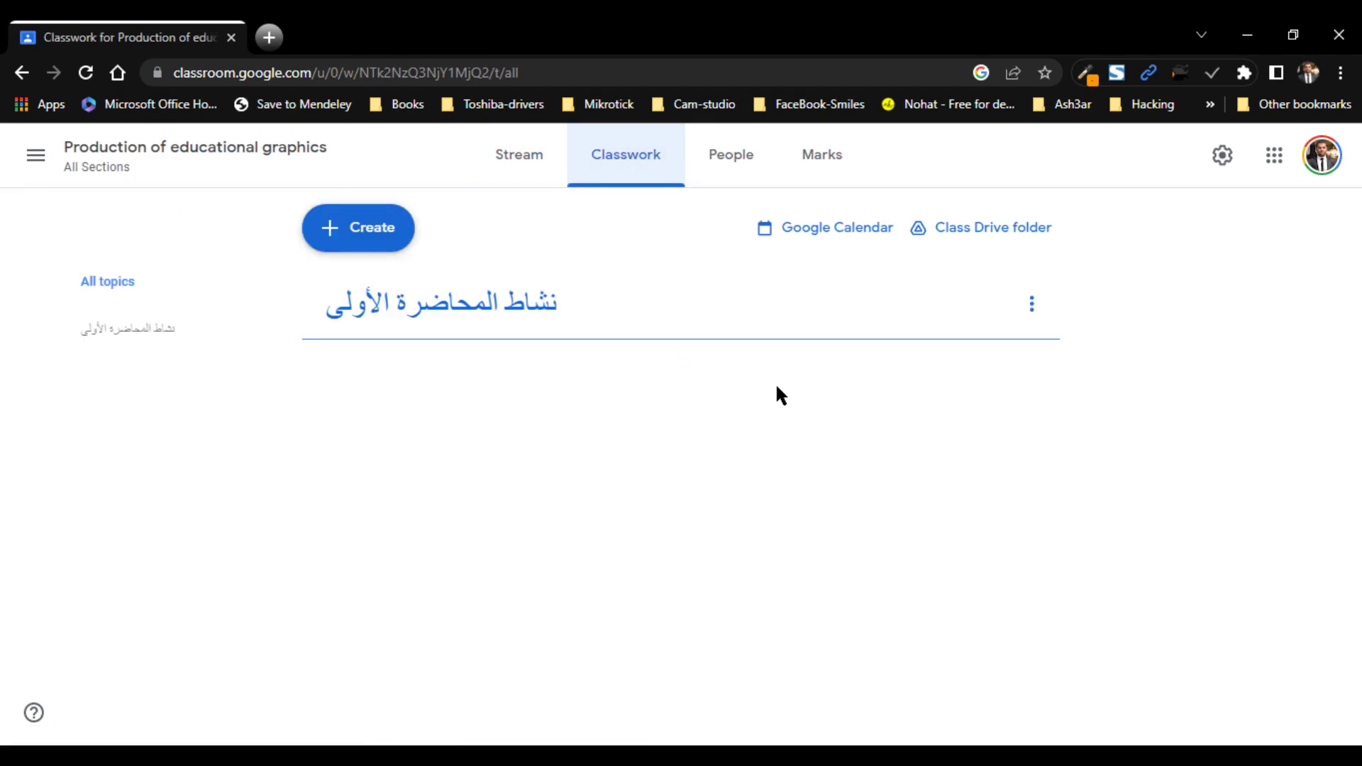
{"action": "left_click", "coordinate": [1032, 370]}
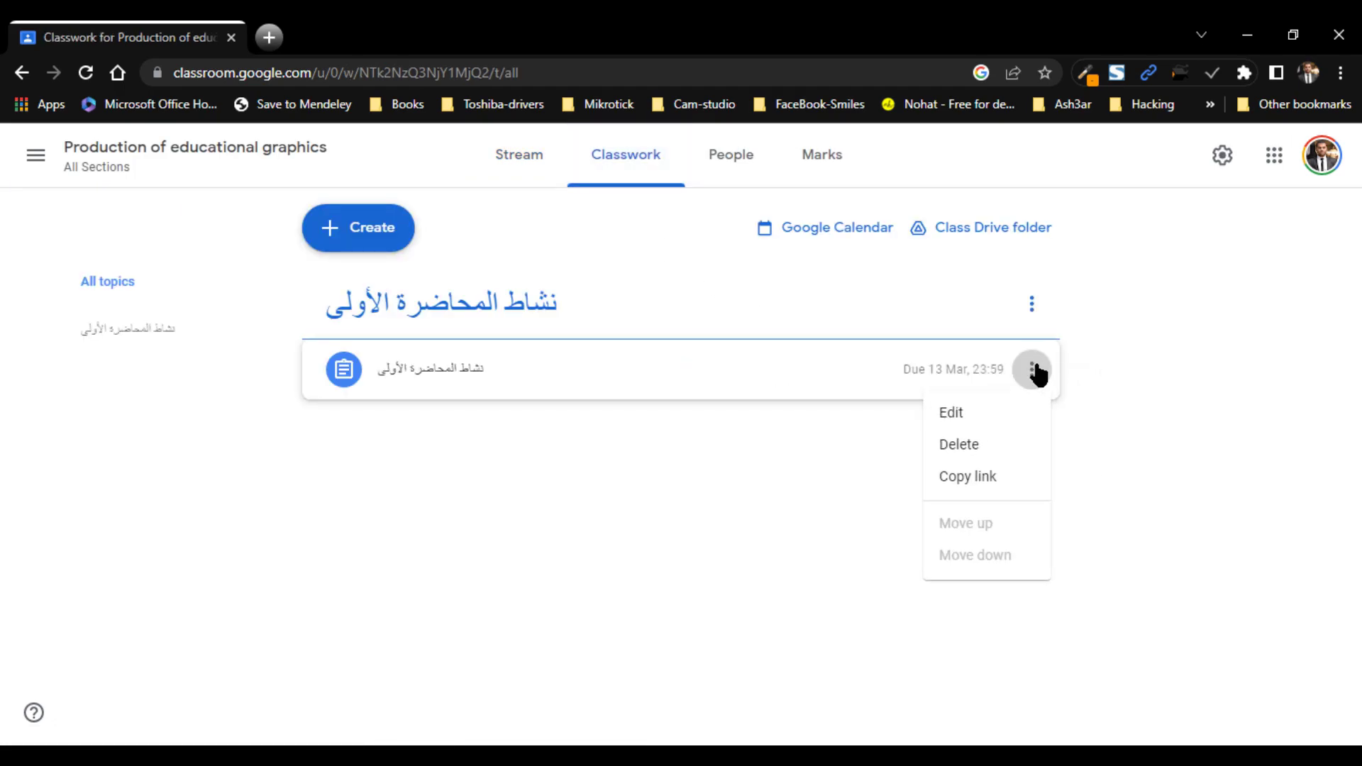
{"action": "left_click", "coordinate": [1000, 413]}
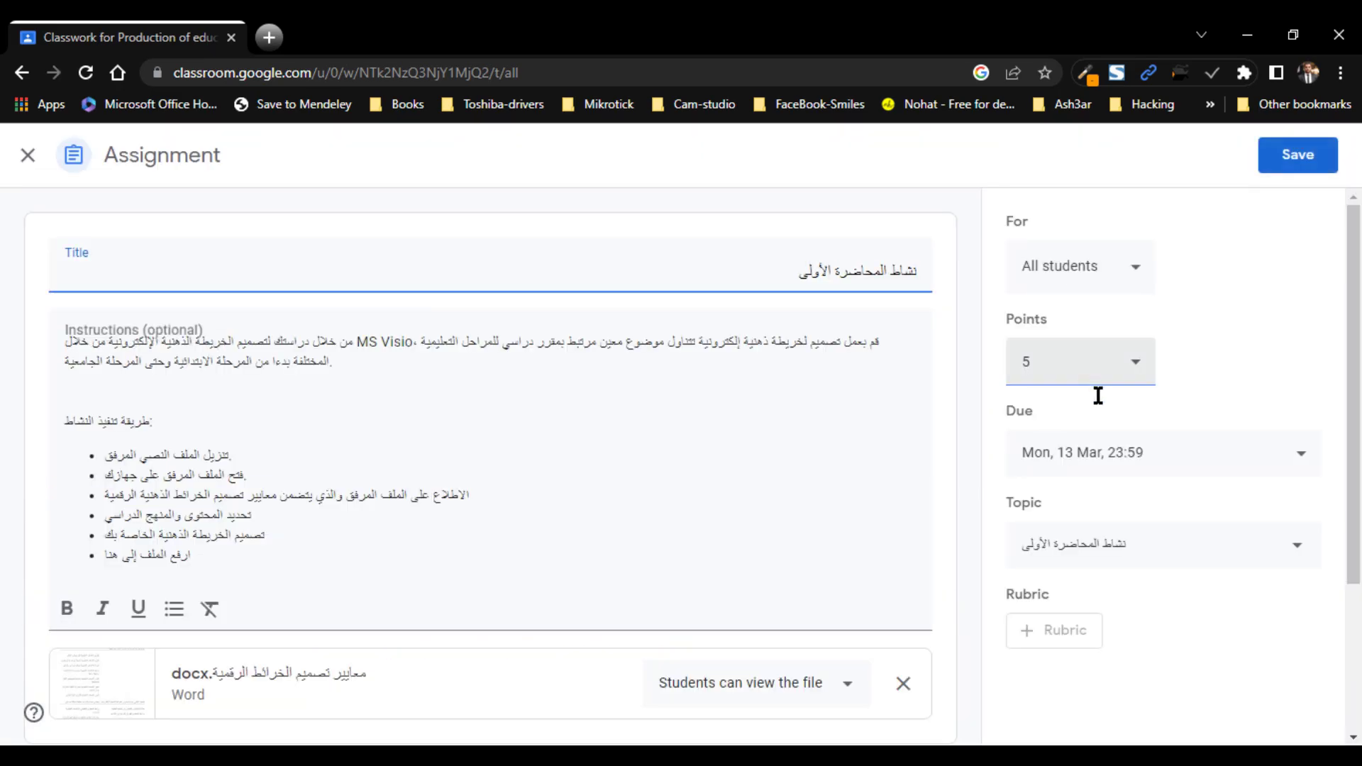
{"action": "left_click", "coordinate": [1158, 460]}
{"action": "left_click", "coordinate": [1167, 551]}
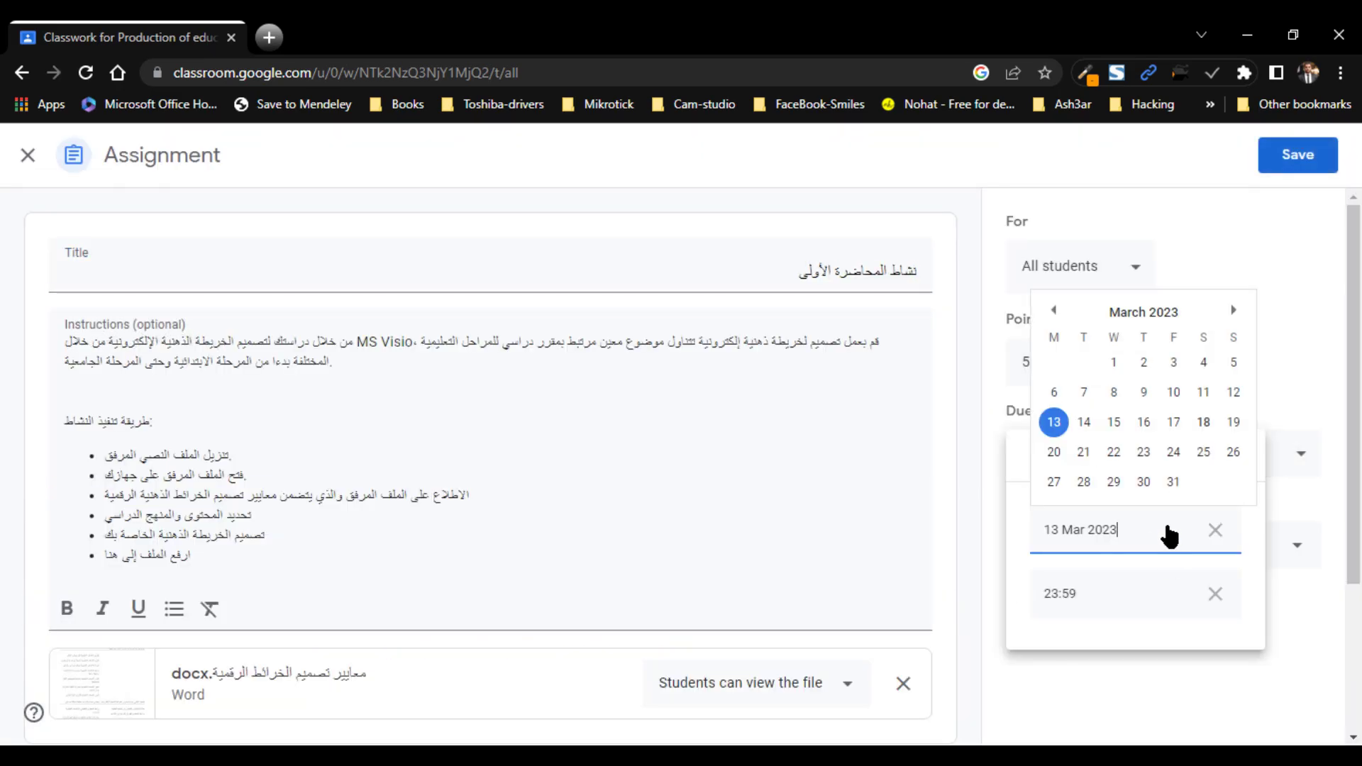
{"action": "left_click", "coordinate": [1062, 457]}
{"action": "left_click", "coordinate": [1287, 153]}
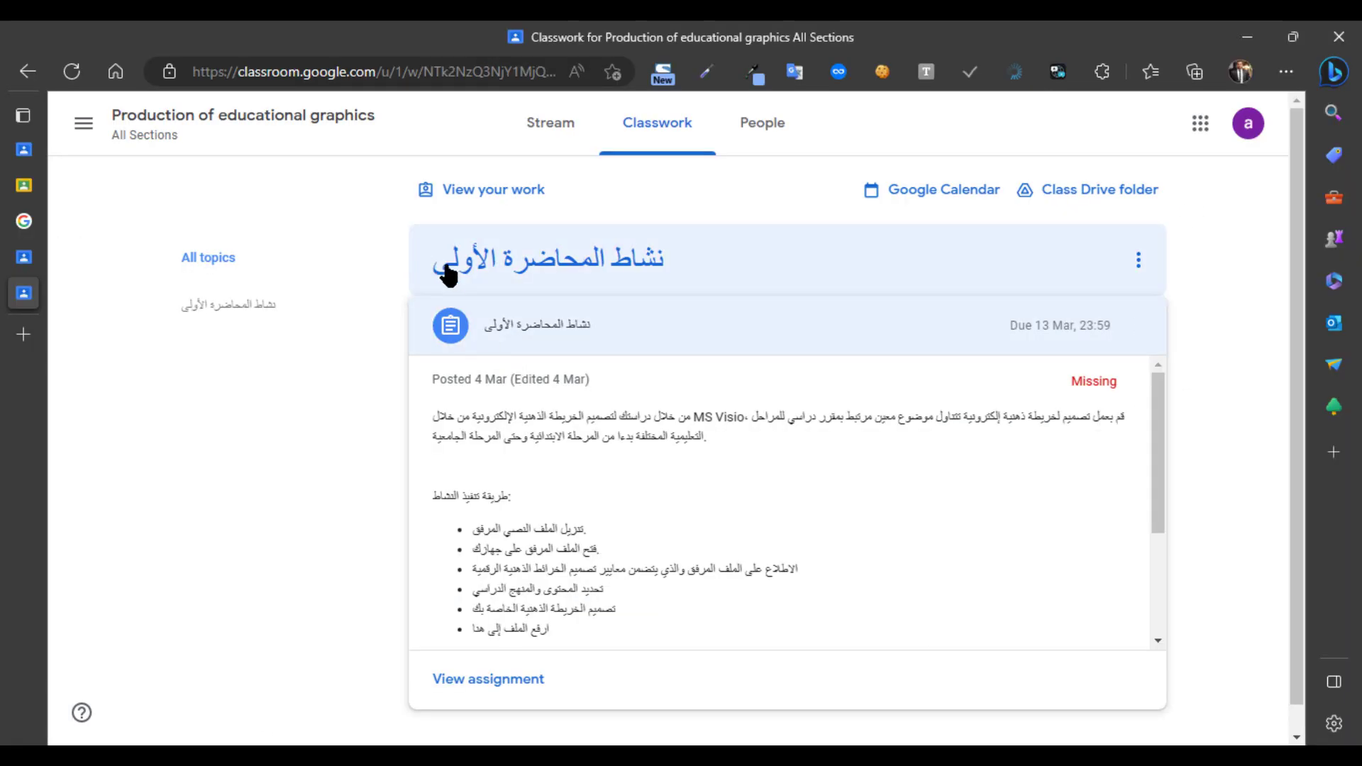
Step: In the student's Edge window, refresh Classwork and open the full page of the assignment نشاط المحاضرة الأولى
{"action": "left_click", "coordinate": [72, 72]}
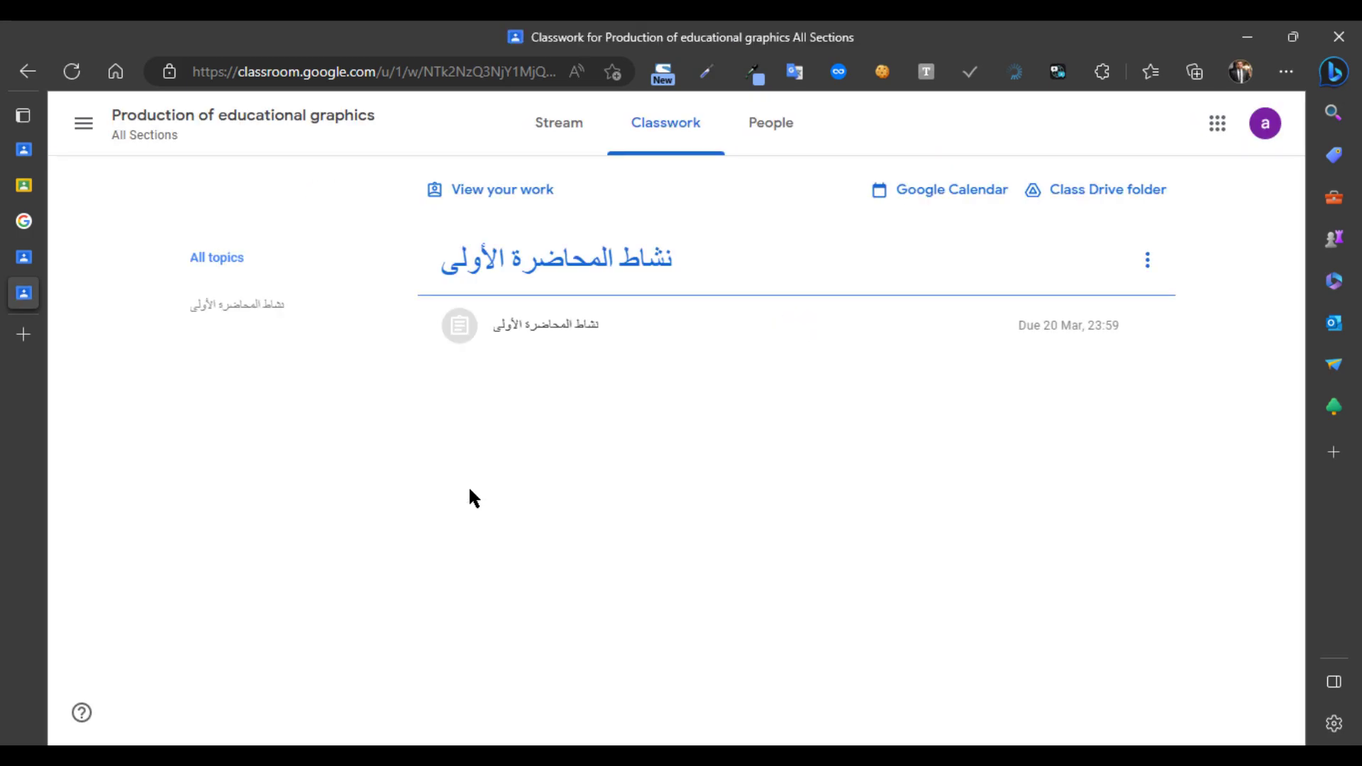
{"action": "left_click", "coordinate": [583, 333]}
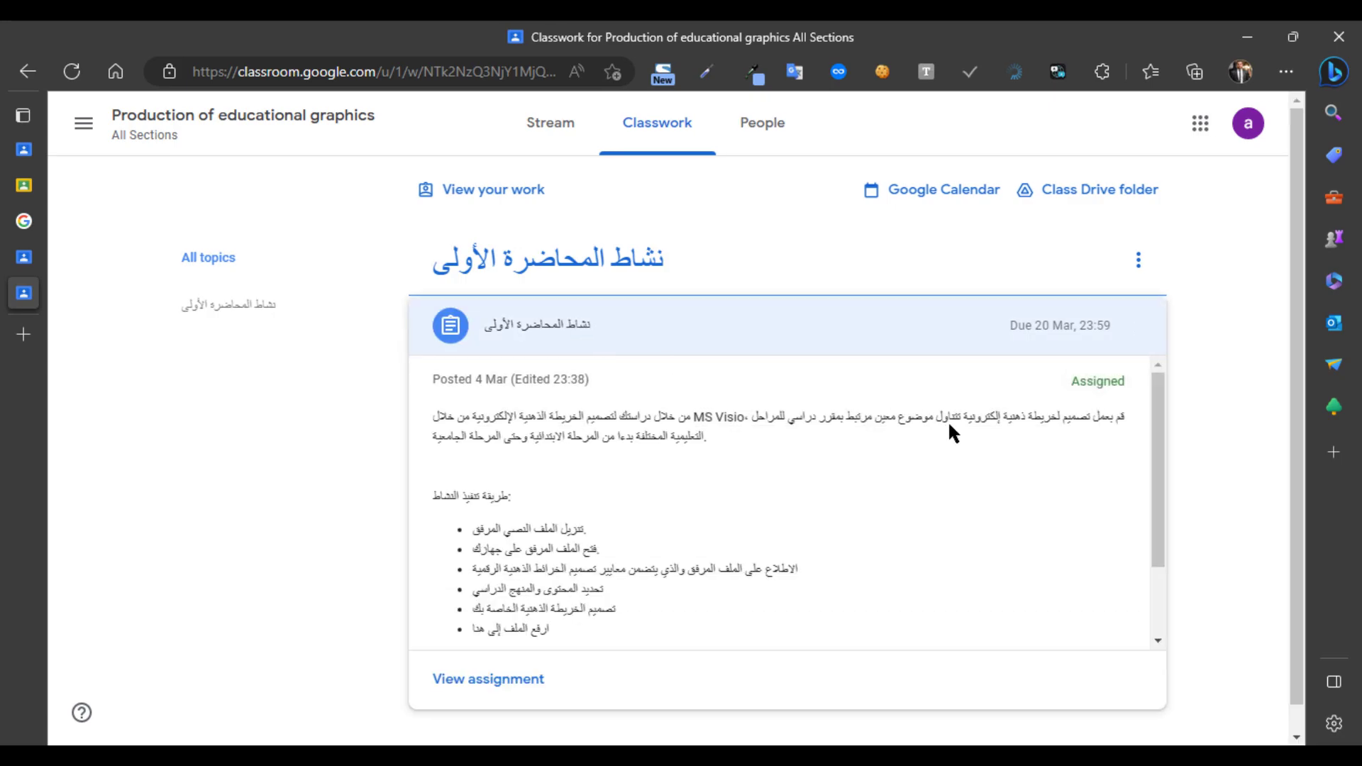
{"action": "scroll", "coordinate": [936, 440], "scroll_direction": "down", "scroll_amount": 5}
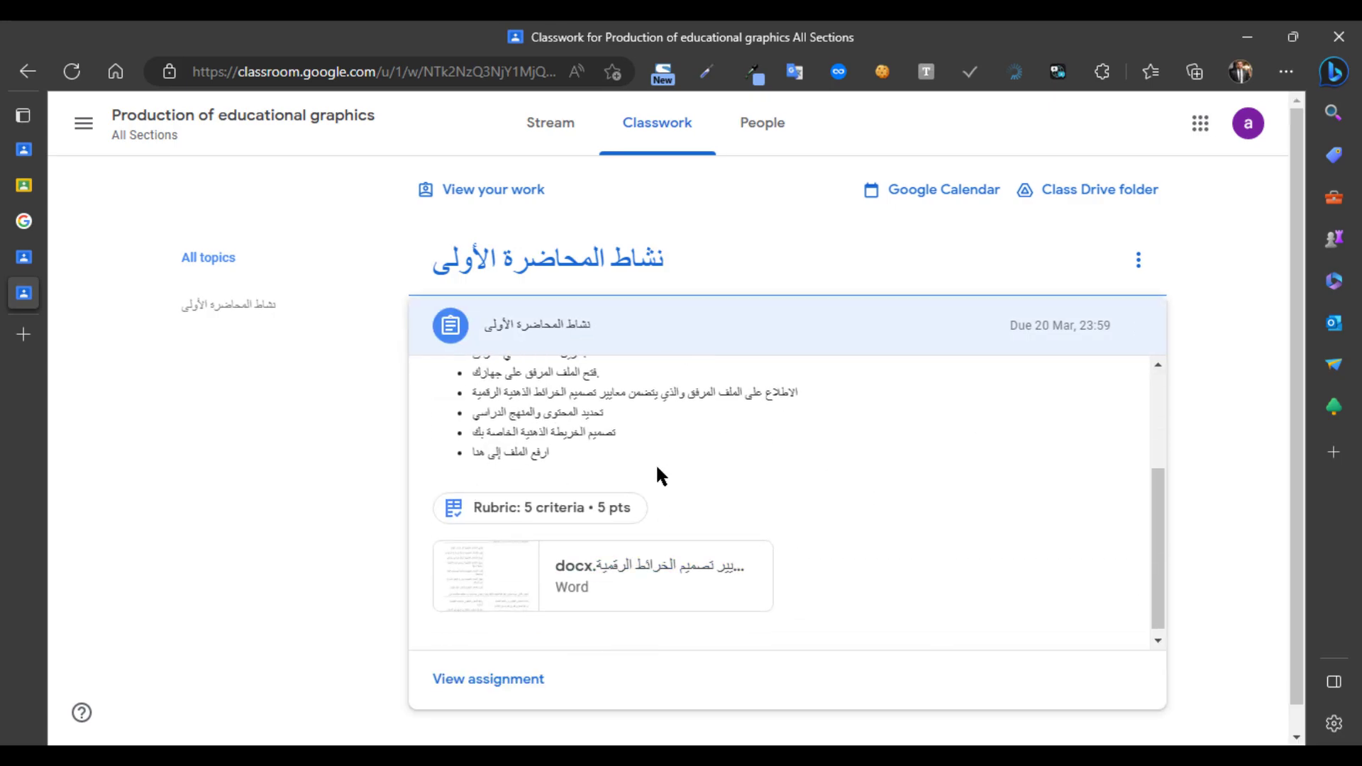
{"action": "left_click", "coordinate": [490, 680]}
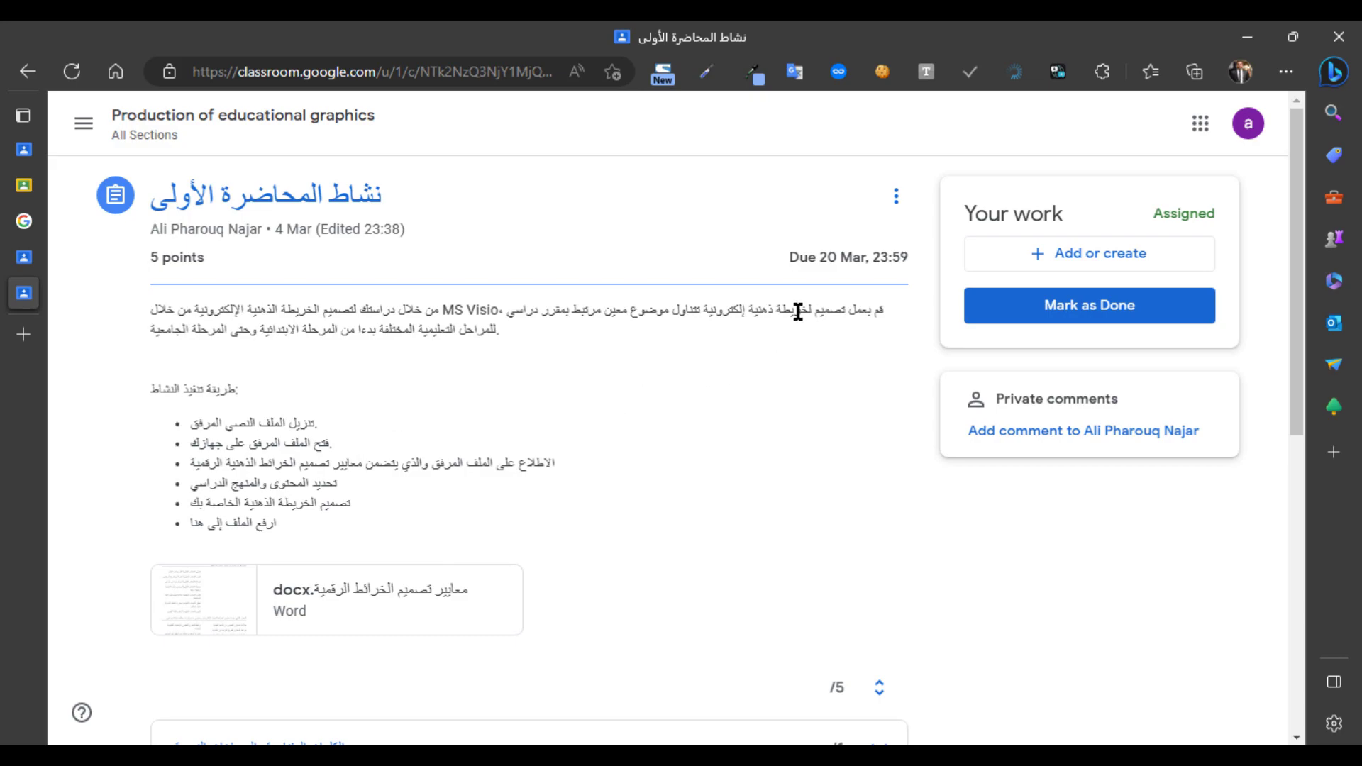
Step: Examine the assignment's instructions, execution steps, attached Word file and rubric criteria
{"action": "left_click_drag", "start_coordinate": [845, 311], "coordinate": [270, 334]}
{"action": "left_click", "coordinate": [246, 313]}
{"action": "left_click_drag", "start_coordinate": [232, 425], "coordinate": [280, 445]}
{"action": "left_click", "coordinate": [273, 471]}
{"action": "scroll", "coordinate": [387, 526], "scroll_direction": "down", "scroll_amount": 5}
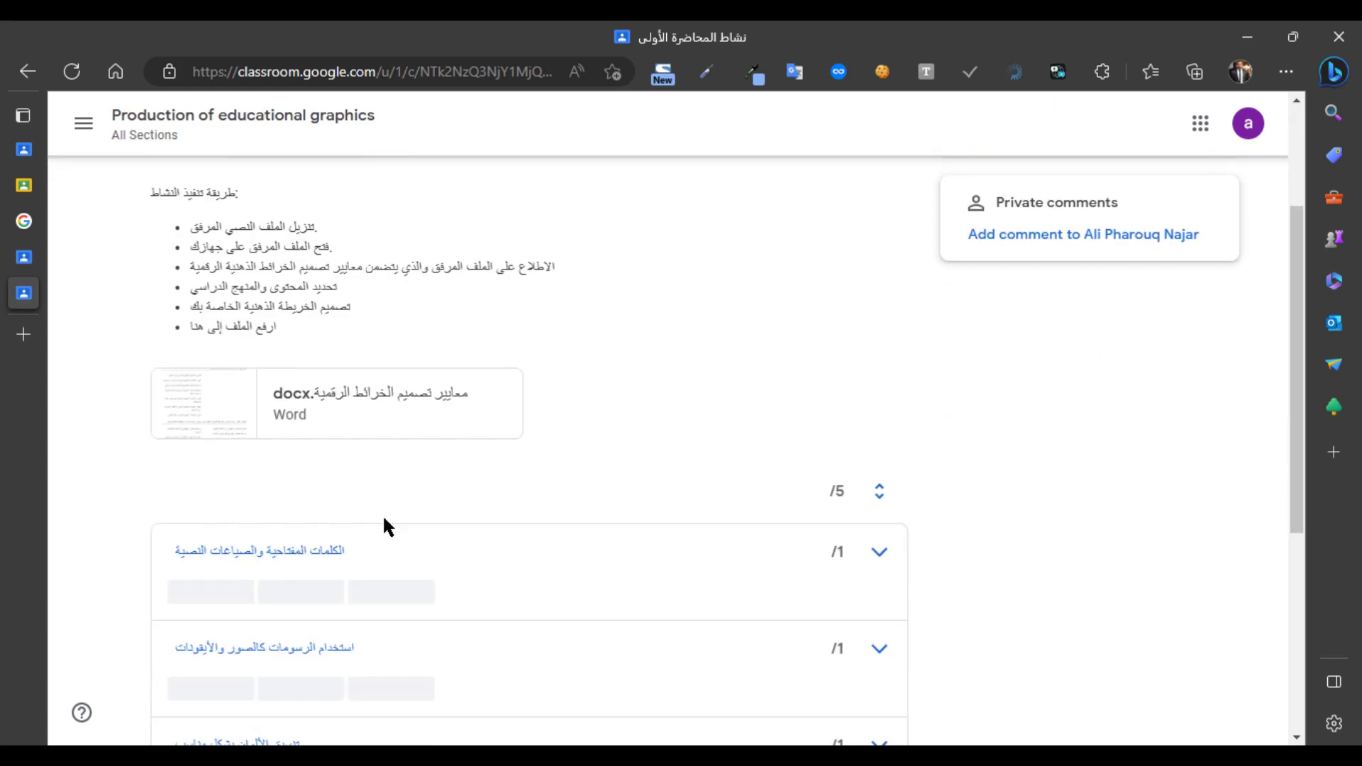
{"action": "scroll", "coordinate": [398, 508], "scroll_direction": "up", "scroll_amount": 4}
{"action": "scroll", "coordinate": [539, 471], "scroll_direction": "up", "scroll_amount": 2}
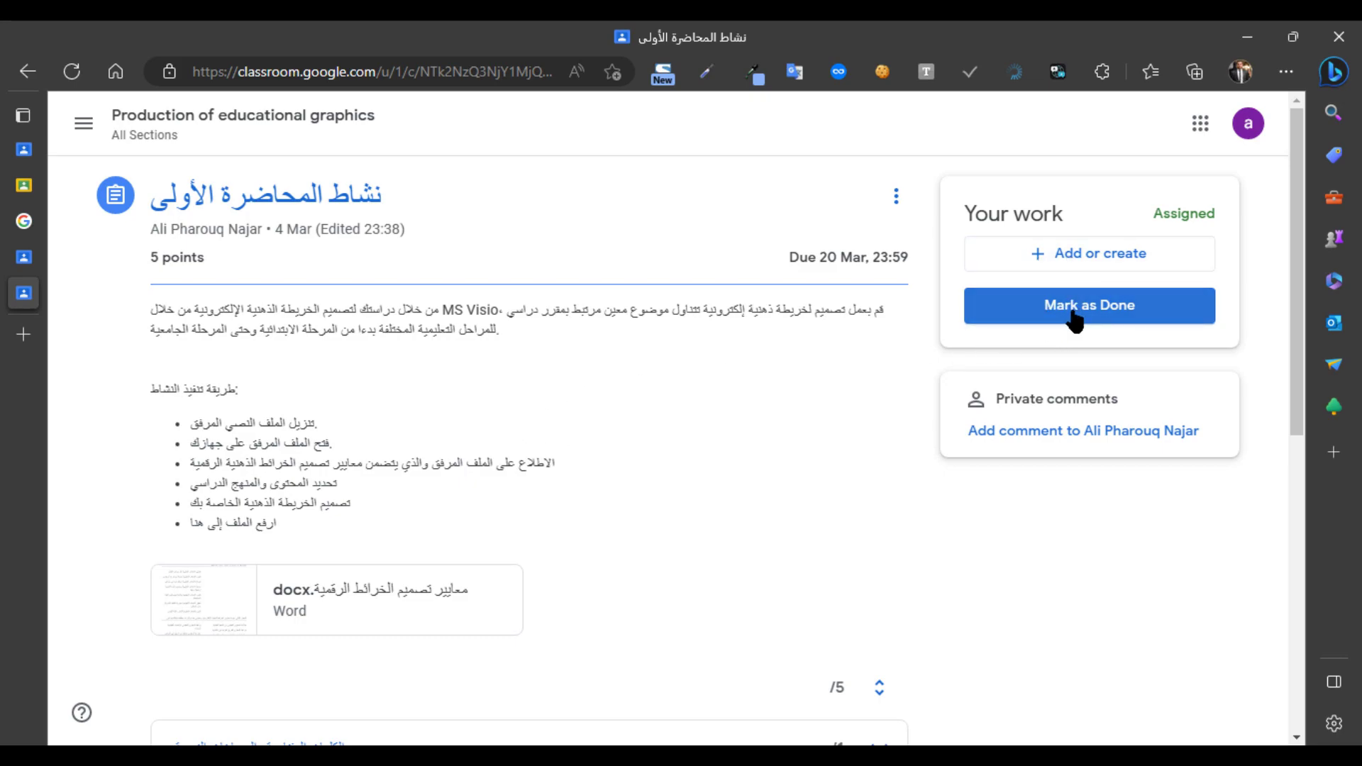
Step: Attach the image عناصر الخطة.png from the computer's Desktop folder to the student's work for this assignment
{"action": "left_click", "coordinate": [1062, 256]}
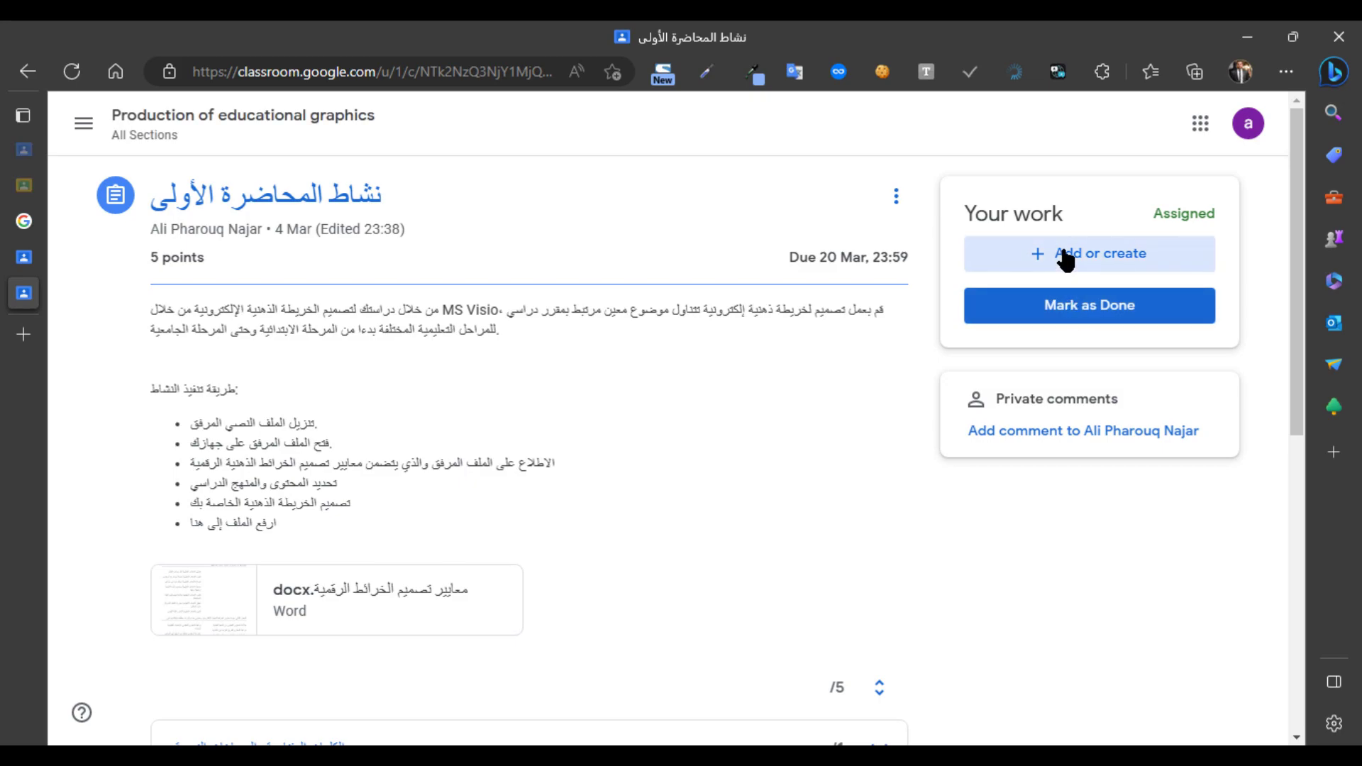
{"action": "left_click", "coordinate": [1030, 369]}
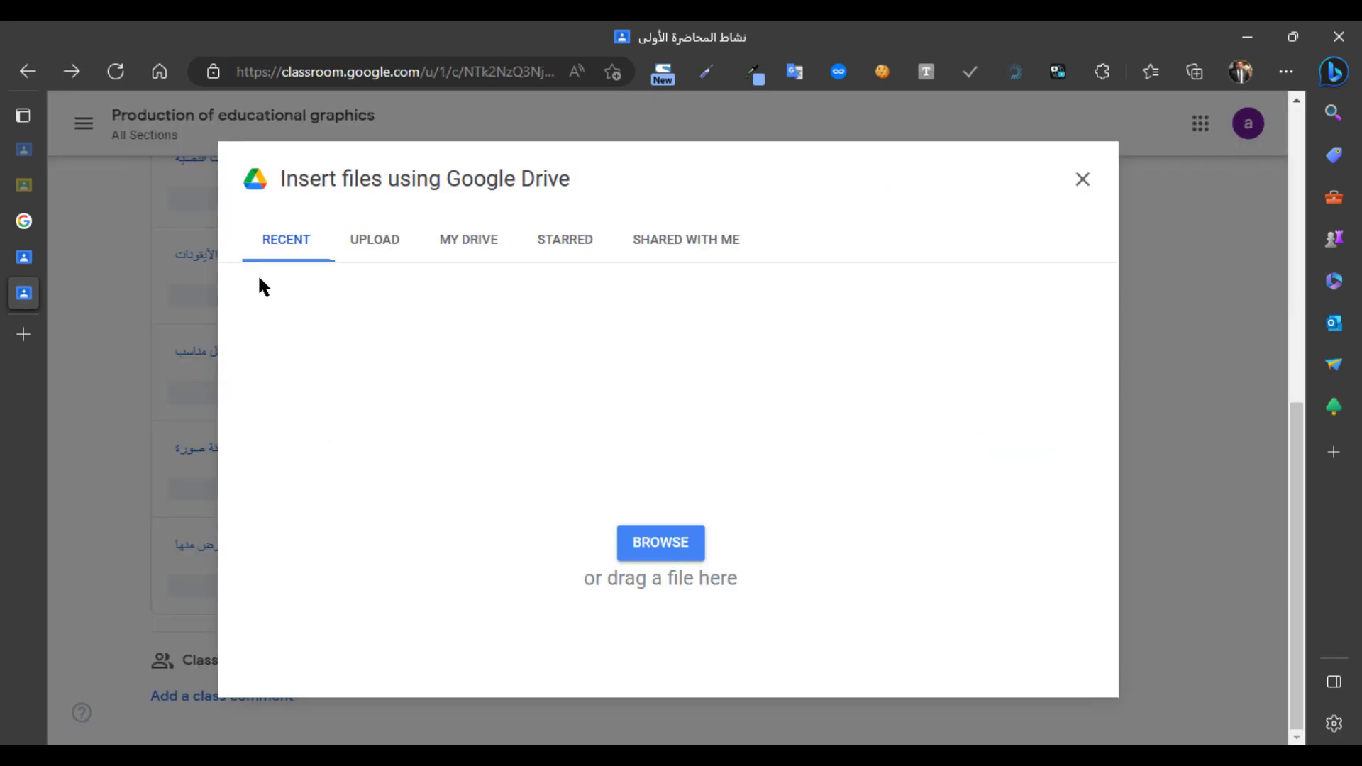
{"action": "left_click", "coordinate": [673, 561]}
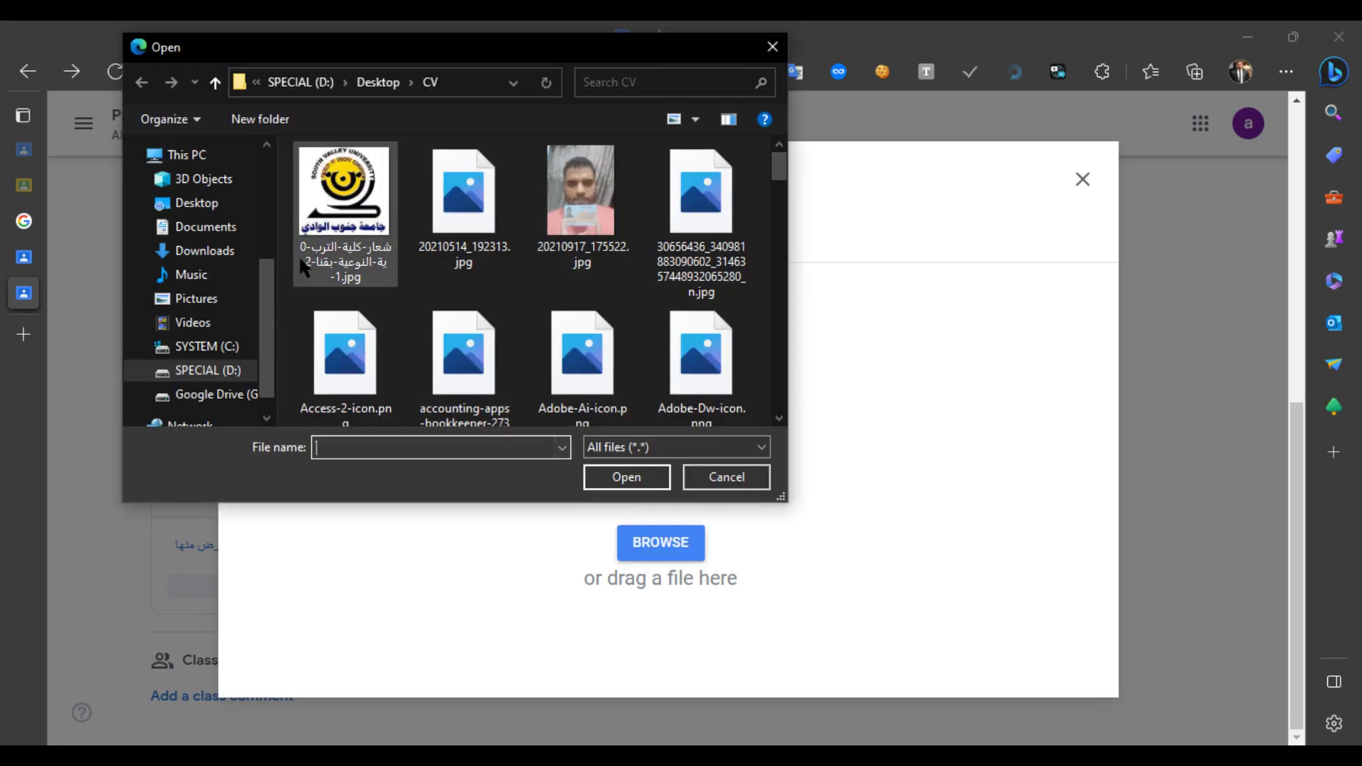
{"action": "left_click", "coordinate": [211, 206]}
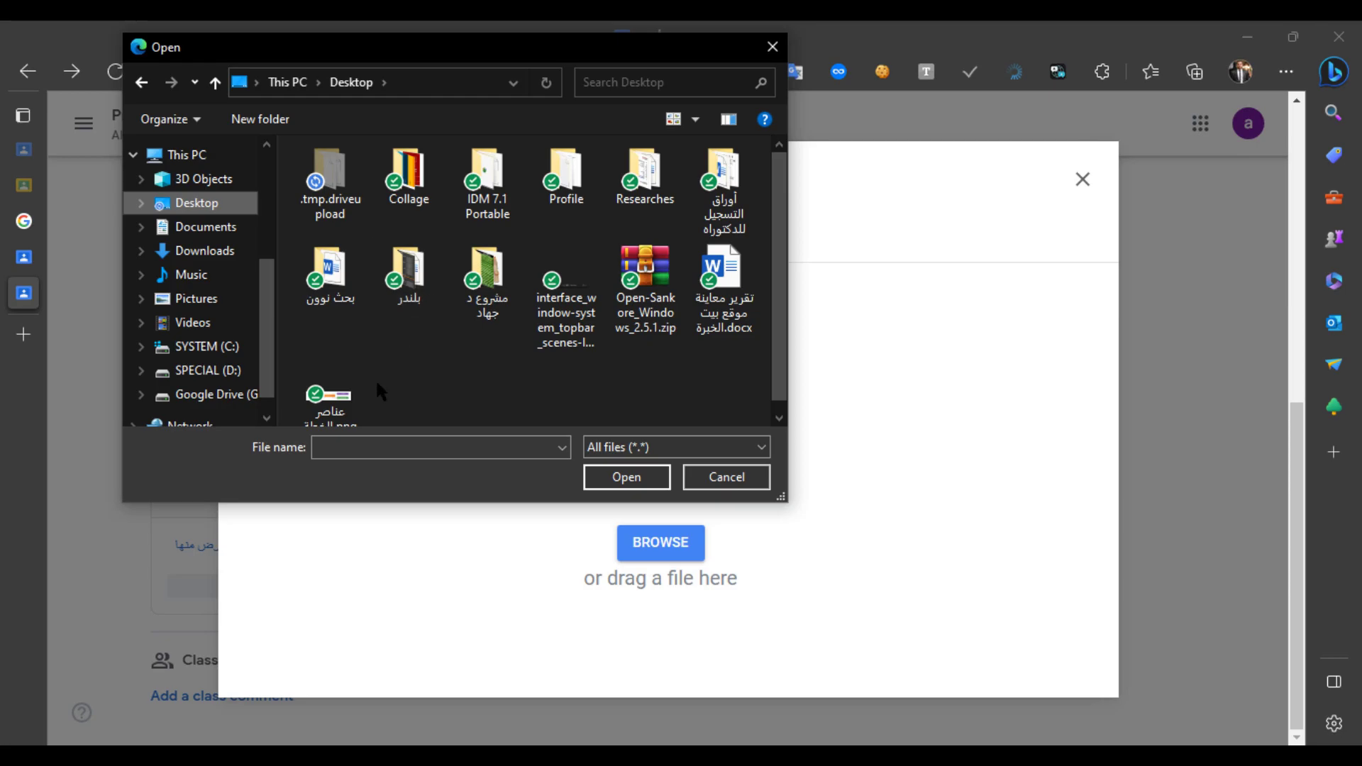
{"action": "left_click", "coordinate": [333, 383]}
{"action": "left_click", "coordinate": [627, 477]}
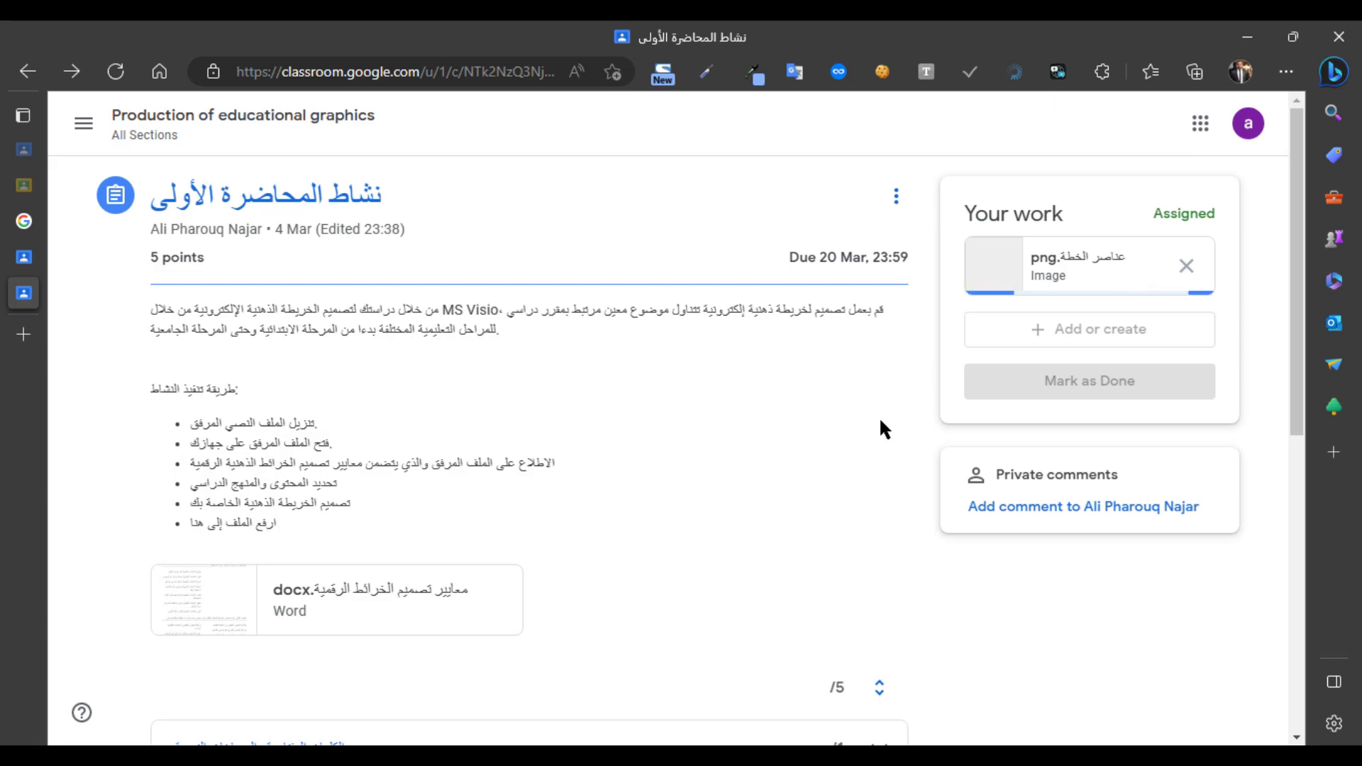
Step: Hand in the student's attached work for this assignment and confirm the submission
{"action": "scroll", "coordinate": [745, 437], "scroll_direction": "down", "scroll_amount": 7}
{"action": "scroll", "coordinate": [765, 425], "scroll_direction": "up", "scroll_amount": 4}
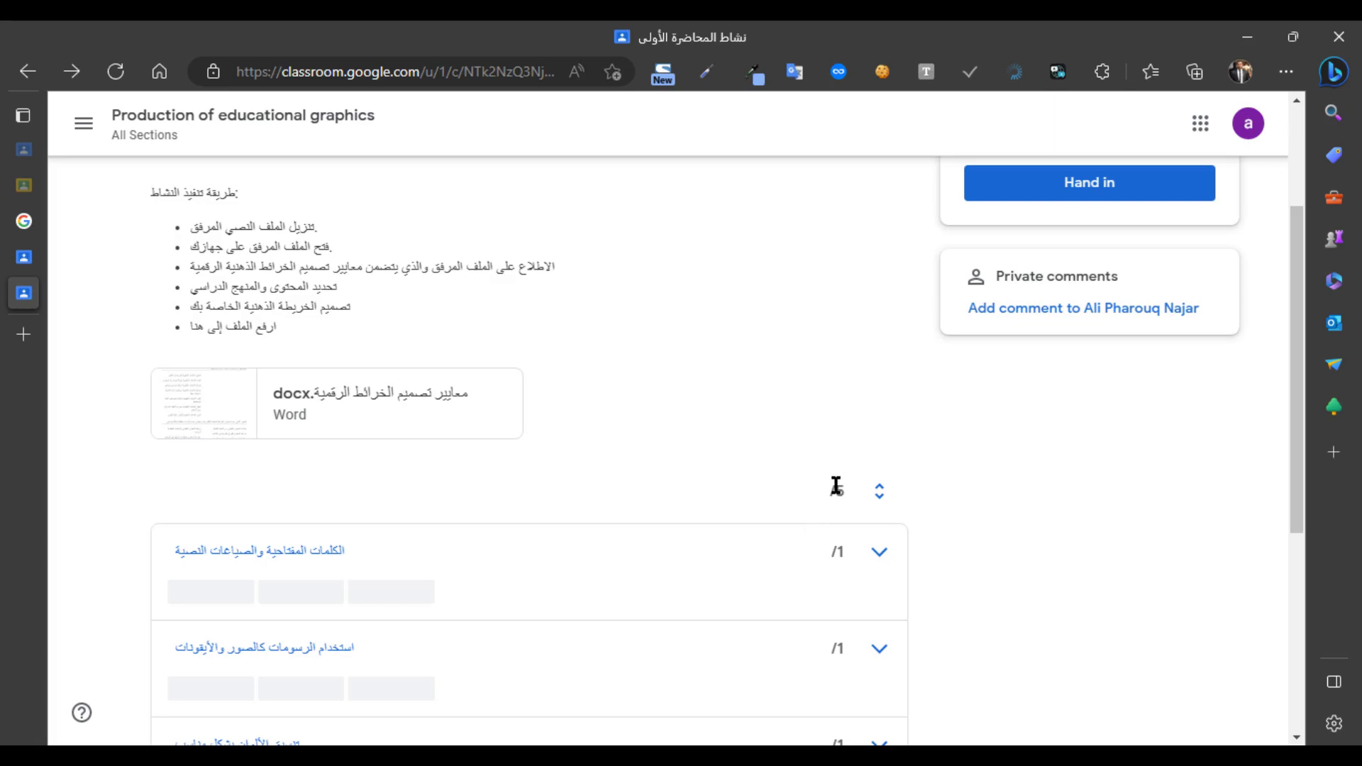
{"action": "scroll", "coordinate": [896, 417], "scroll_direction": "up", "scroll_amount": 3}
{"action": "left_click", "coordinate": [1085, 395]}
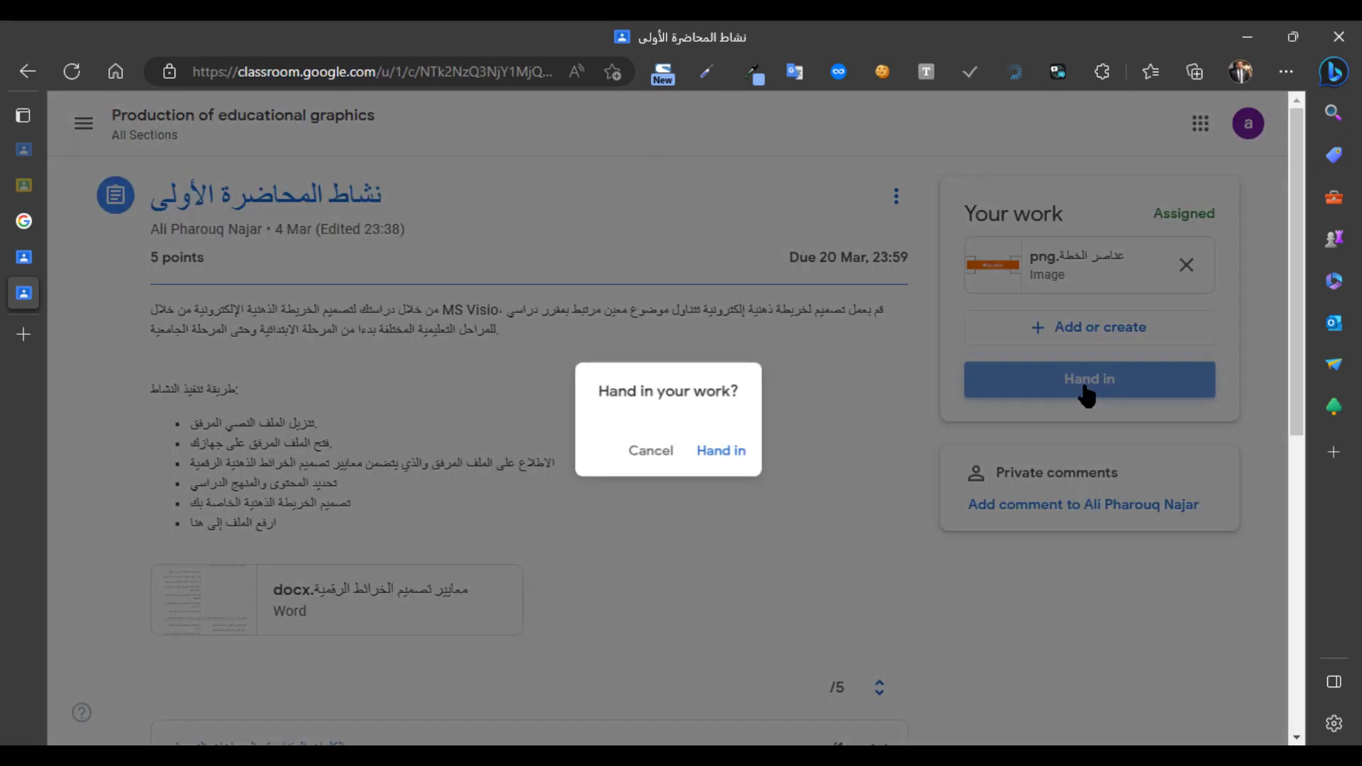
{"action": "left_click", "coordinate": [815, 491]}
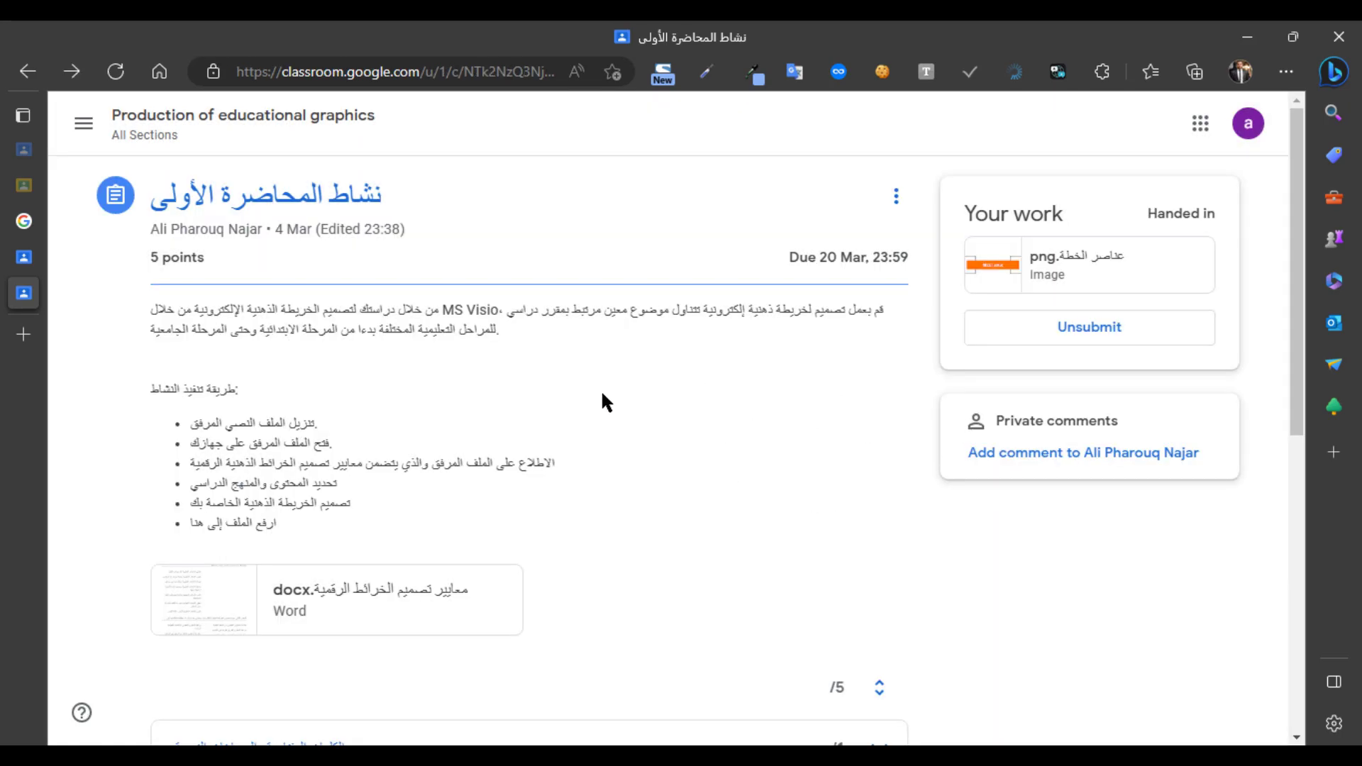
Step: In the teacher's Chrome window, refresh Classwork and open the image handed in for نشاط المحاضرة الأولى for marking
{"action": "key", "text": "alt+Tab"}
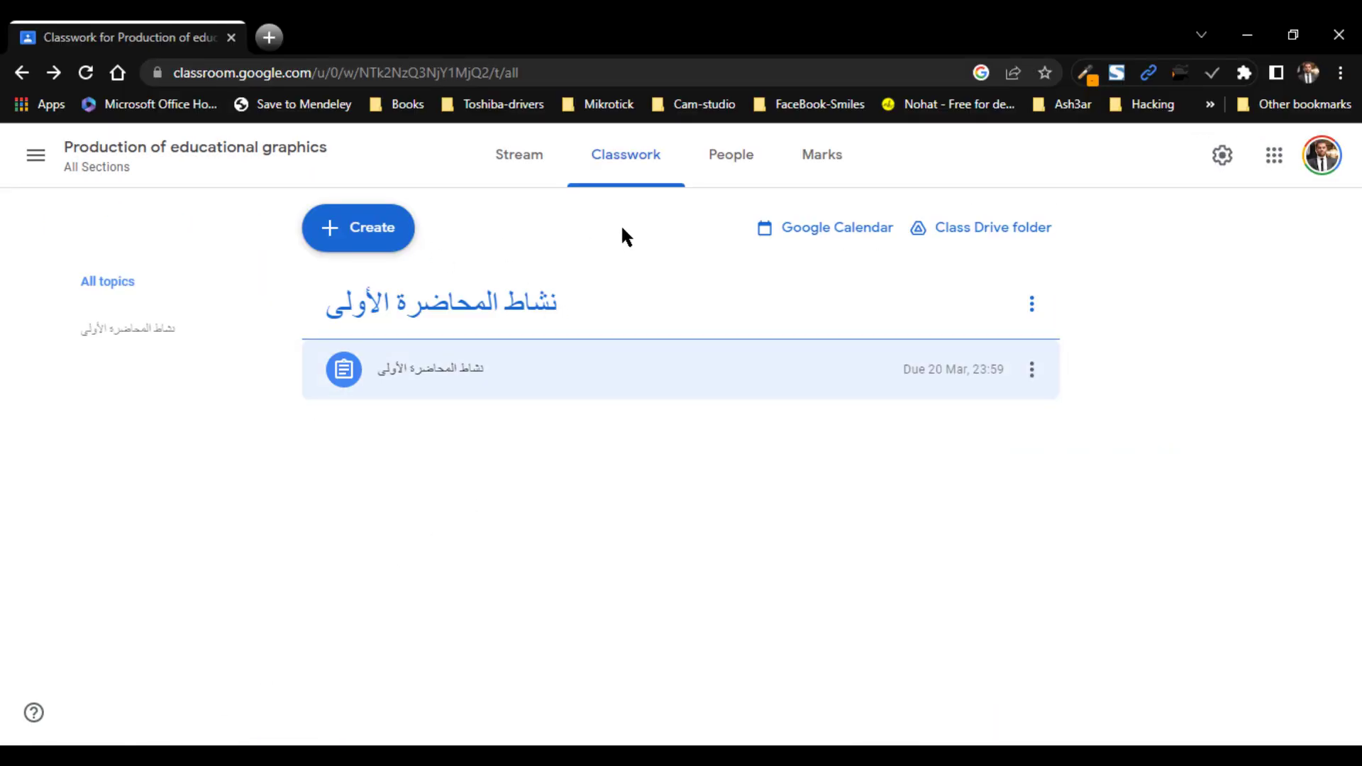
{"action": "left_click", "coordinate": [85, 73]}
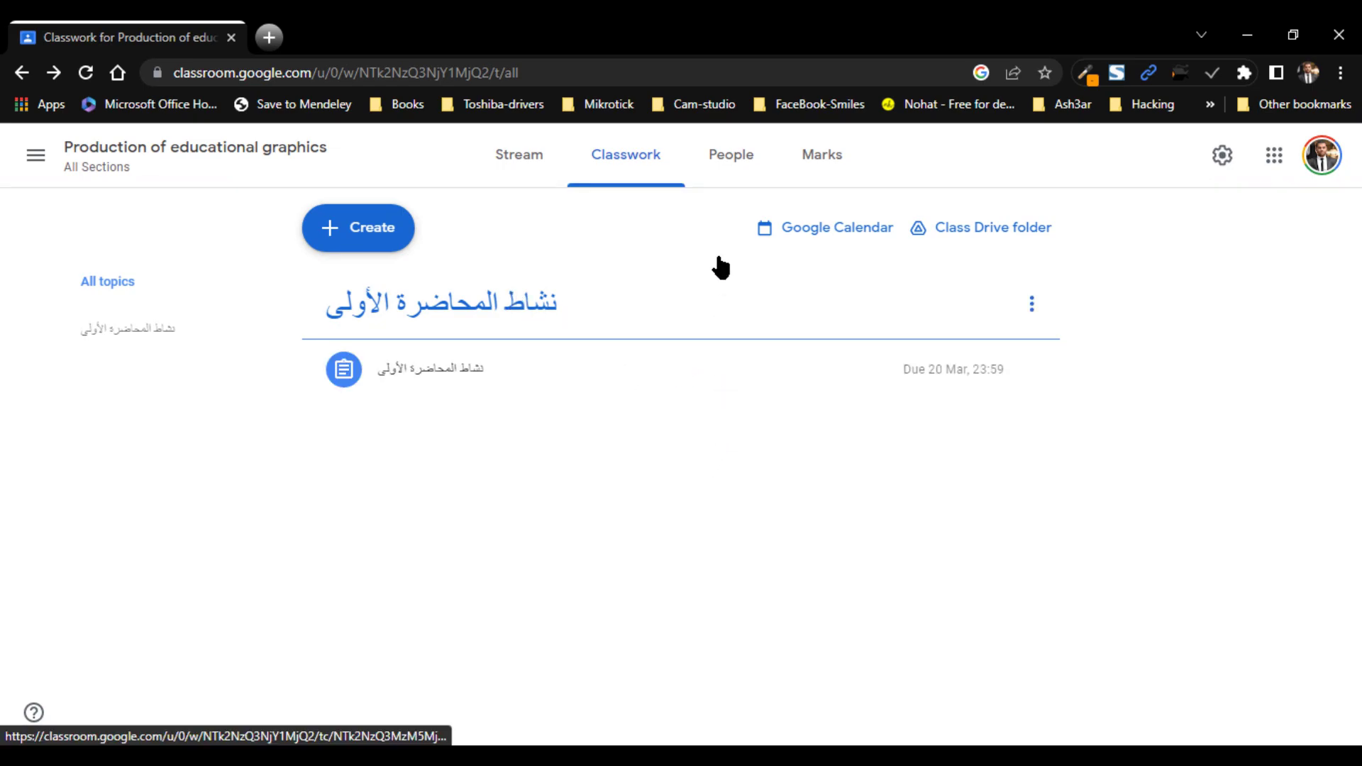
{"action": "left_click", "coordinate": [495, 379]}
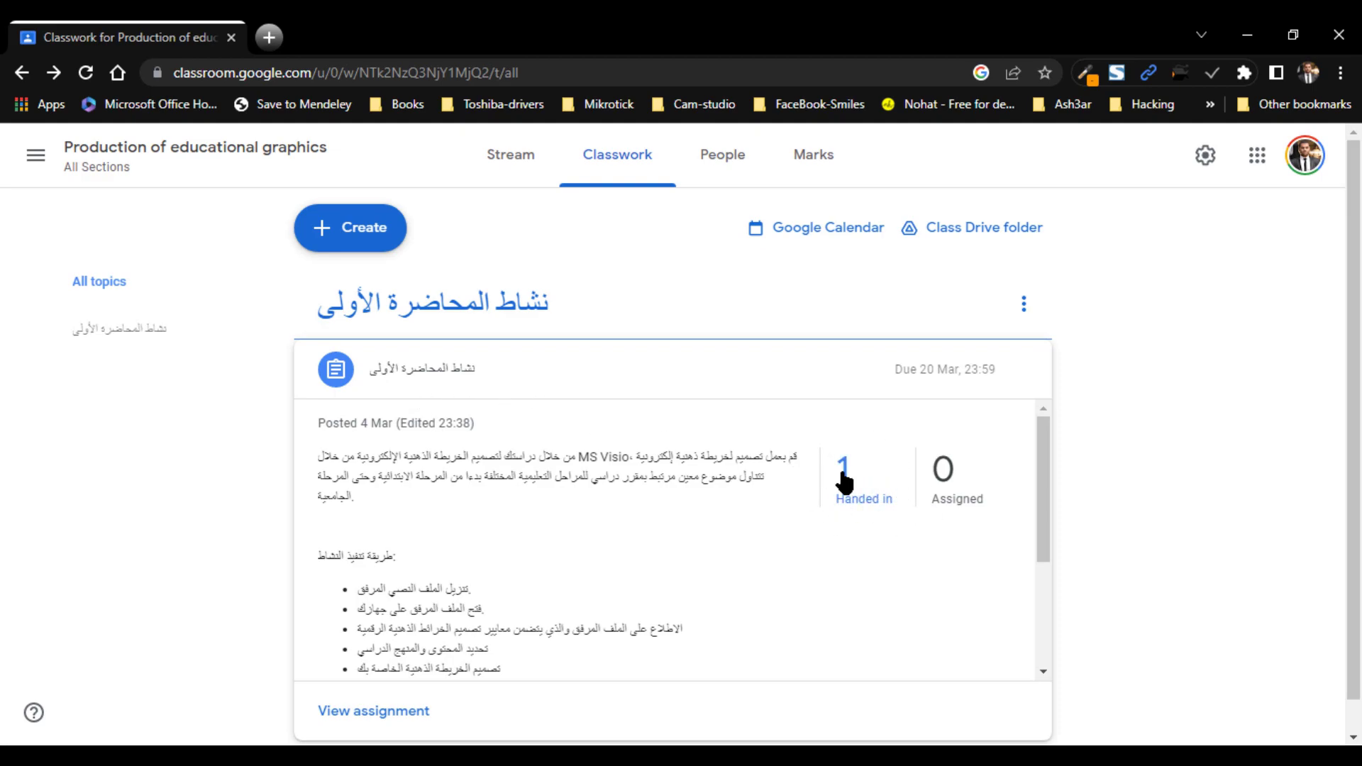
{"action": "scroll", "coordinate": [858, 475], "scroll_direction": "down", "scroll_amount": 3}
{"action": "scroll", "coordinate": [856, 474], "scroll_direction": "up", "scroll_amount": 2}
{"action": "scroll", "coordinate": [860, 461], "scroll_direction": "up", "scroll_amount": 2}
{"action": "left_click", "coordinate": [866, 495]}
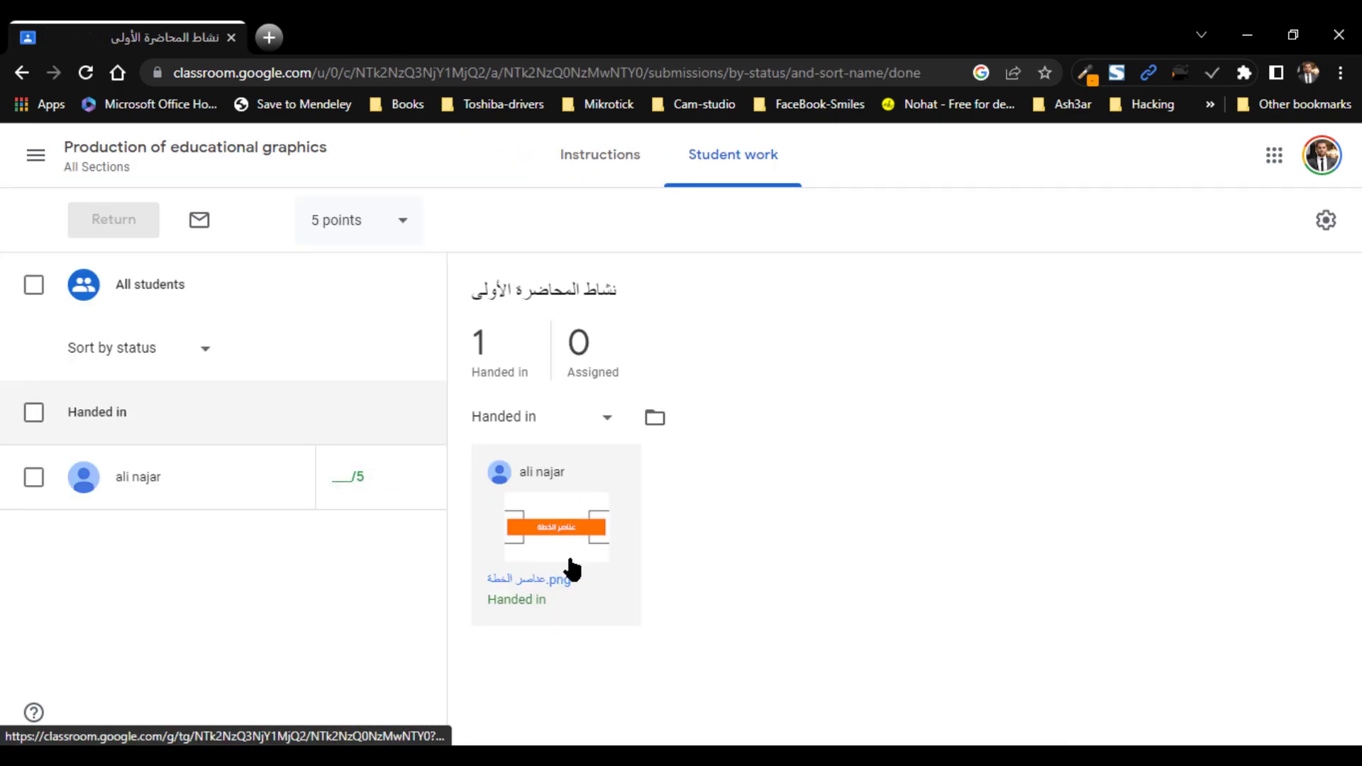
{"action": "left_click", "coordinate": [564, 556]}
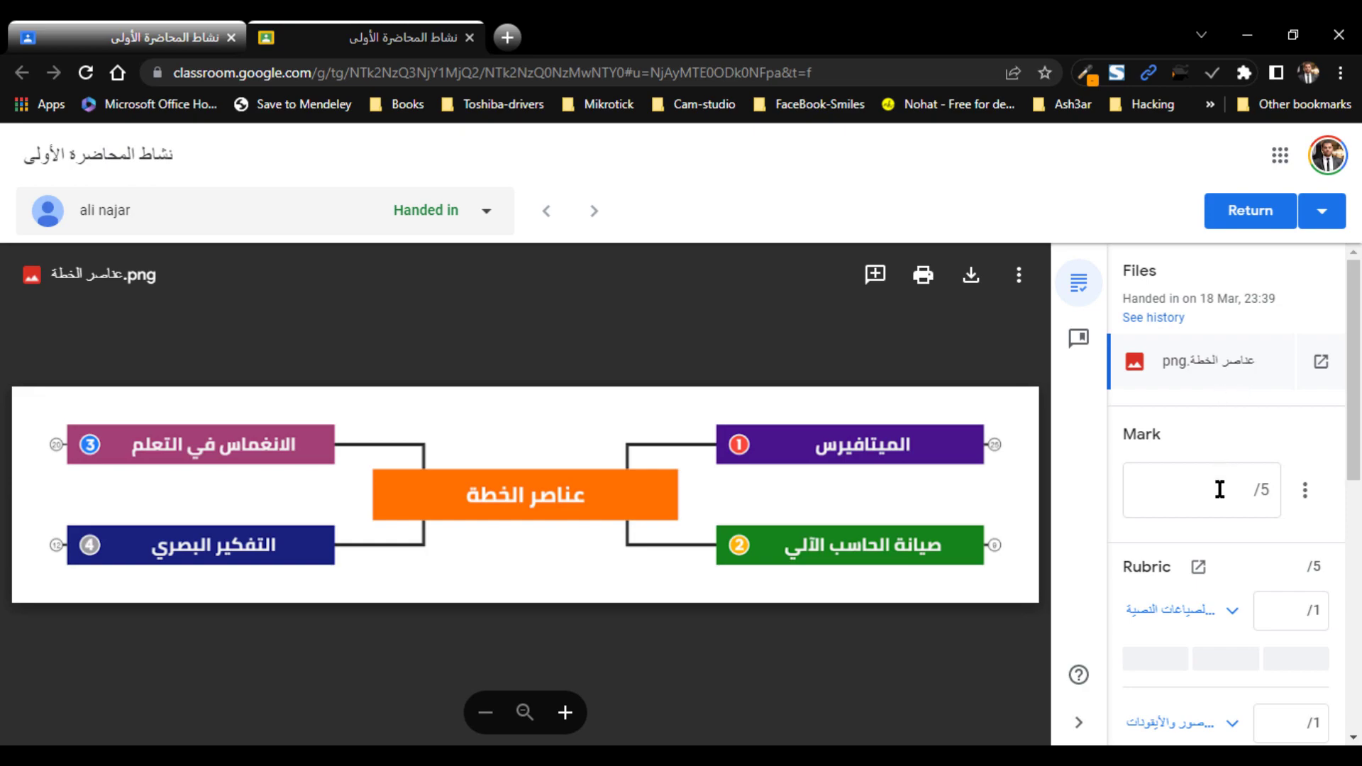
Step: Give the submission 1 point for each of the five rubric criteria
{"action": "scroll", "coordinate": [1218, 479], "scroll_direction": "down", "scroll_amount": 1}
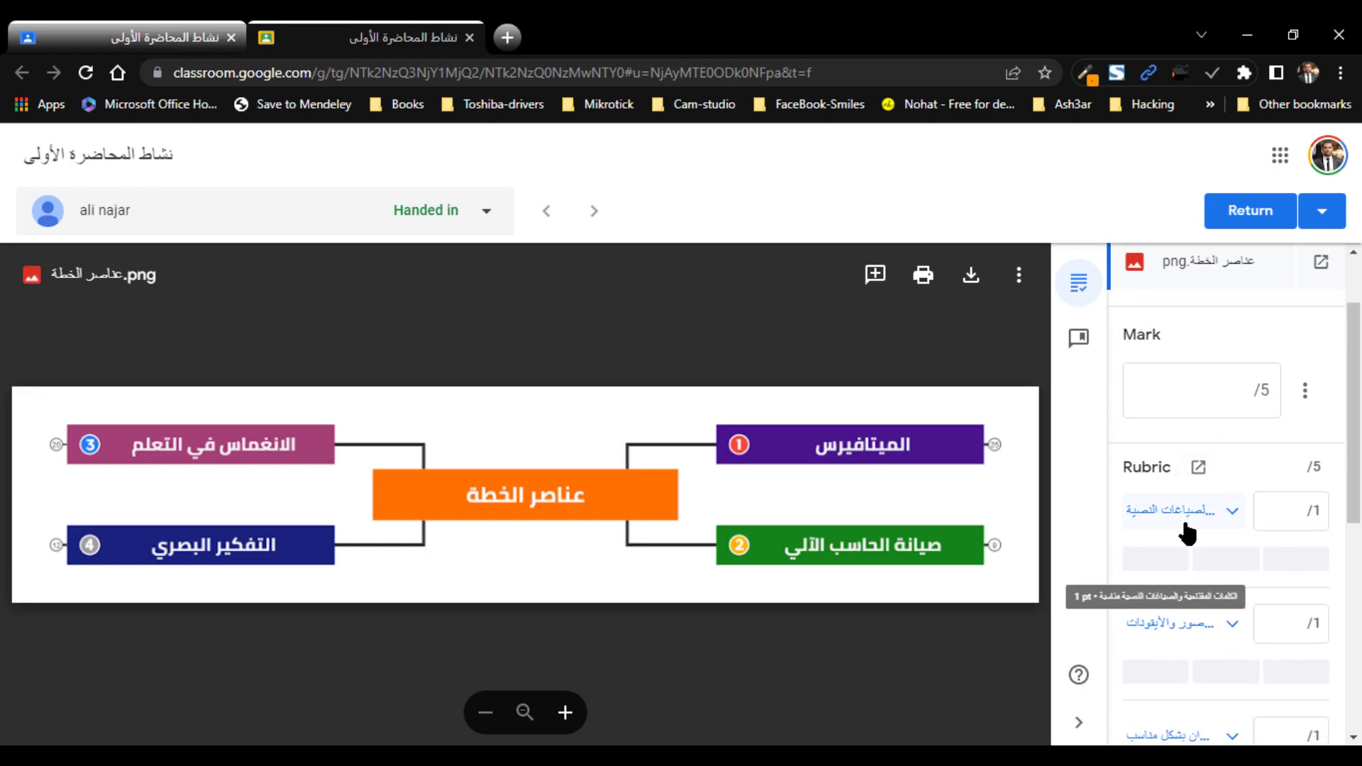
{"action": "left_click", "coordinate": [1267, 507]}
{"action": "type", "text": "1"}
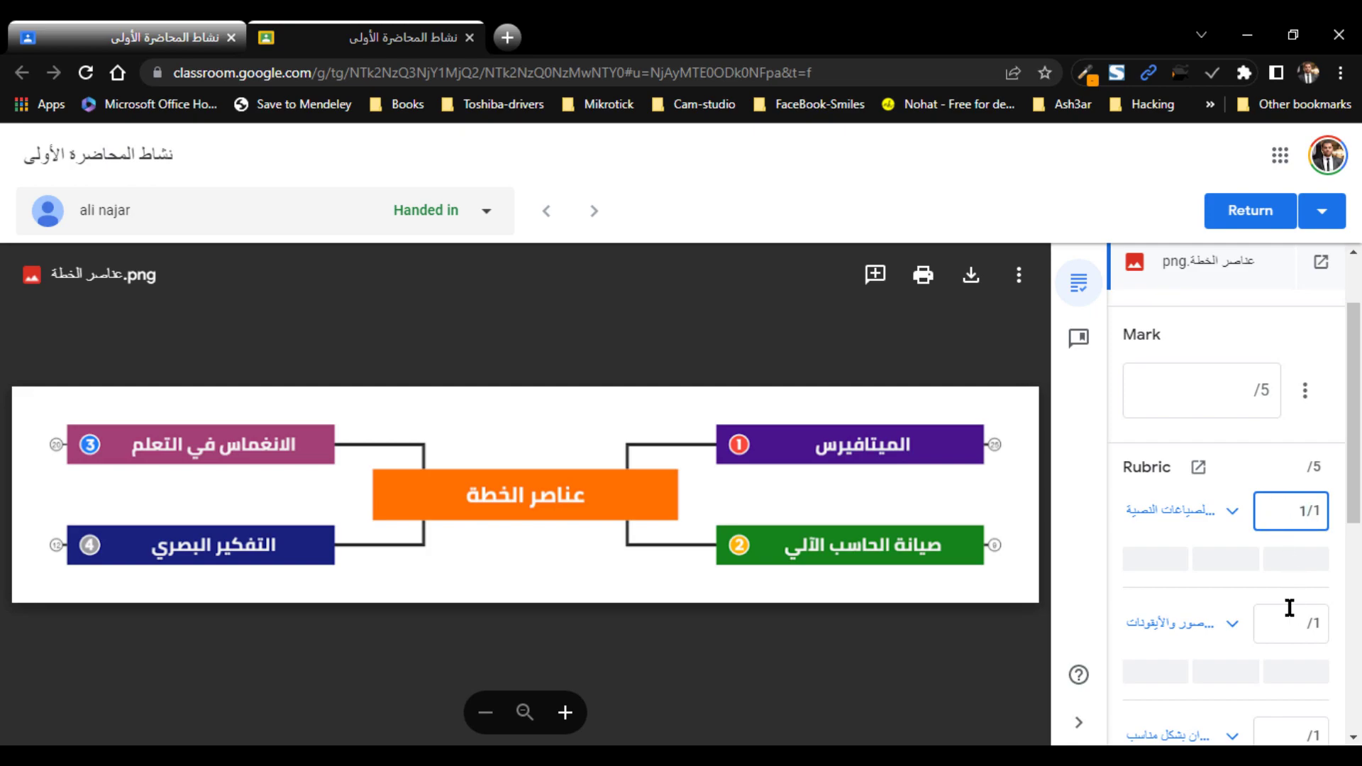
{"action": "left_click", "coordinate": [1288, 624]}
{"action": "type", "text": "1"}
{"action": "scroll", "coordinate": [1289, 631], "scroll_direction": "down", "scroll_amount": 1}
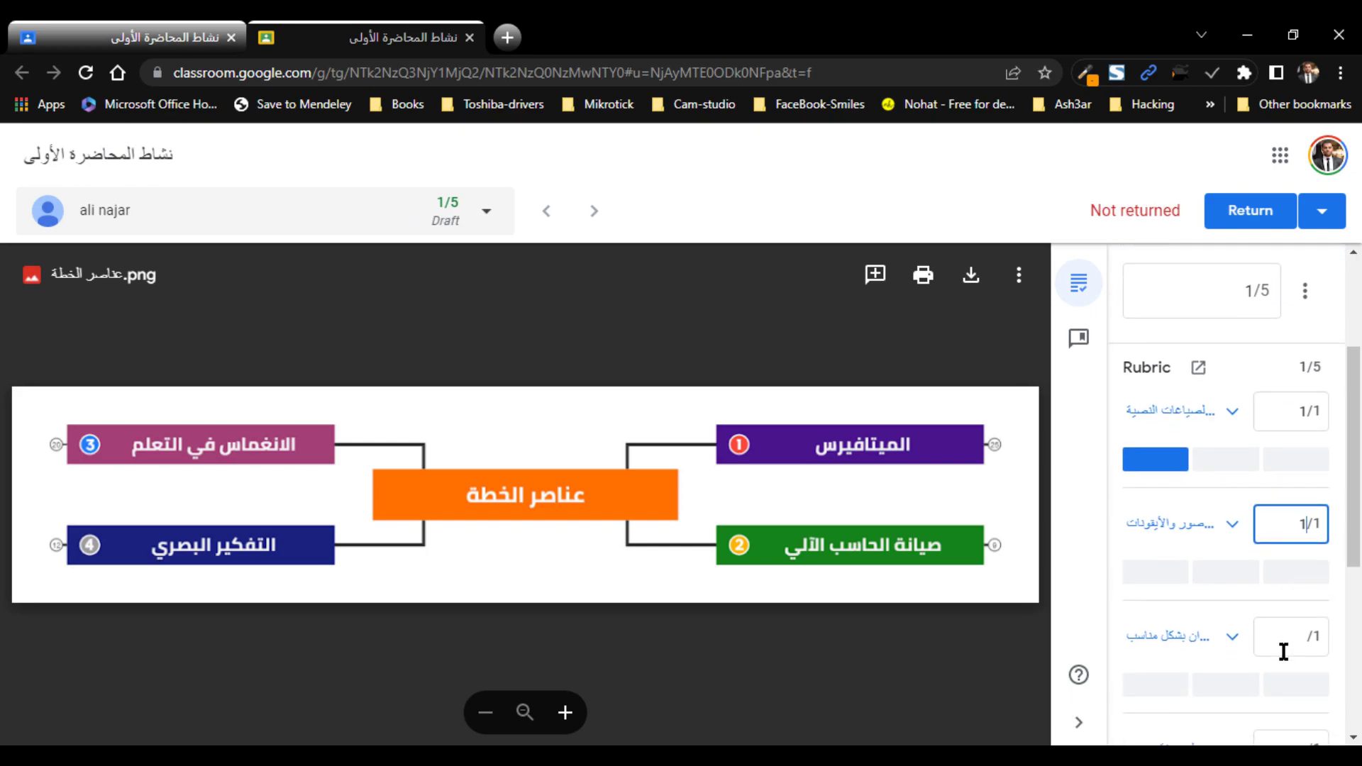
{"action": "left_click", "coordinate": [1283, 636]}
{"action": "type", "text": "1"}
{"action": "scroll", "coordinate": [1274, 651], "scroll_direction": "down", "scroll_amount": 2}
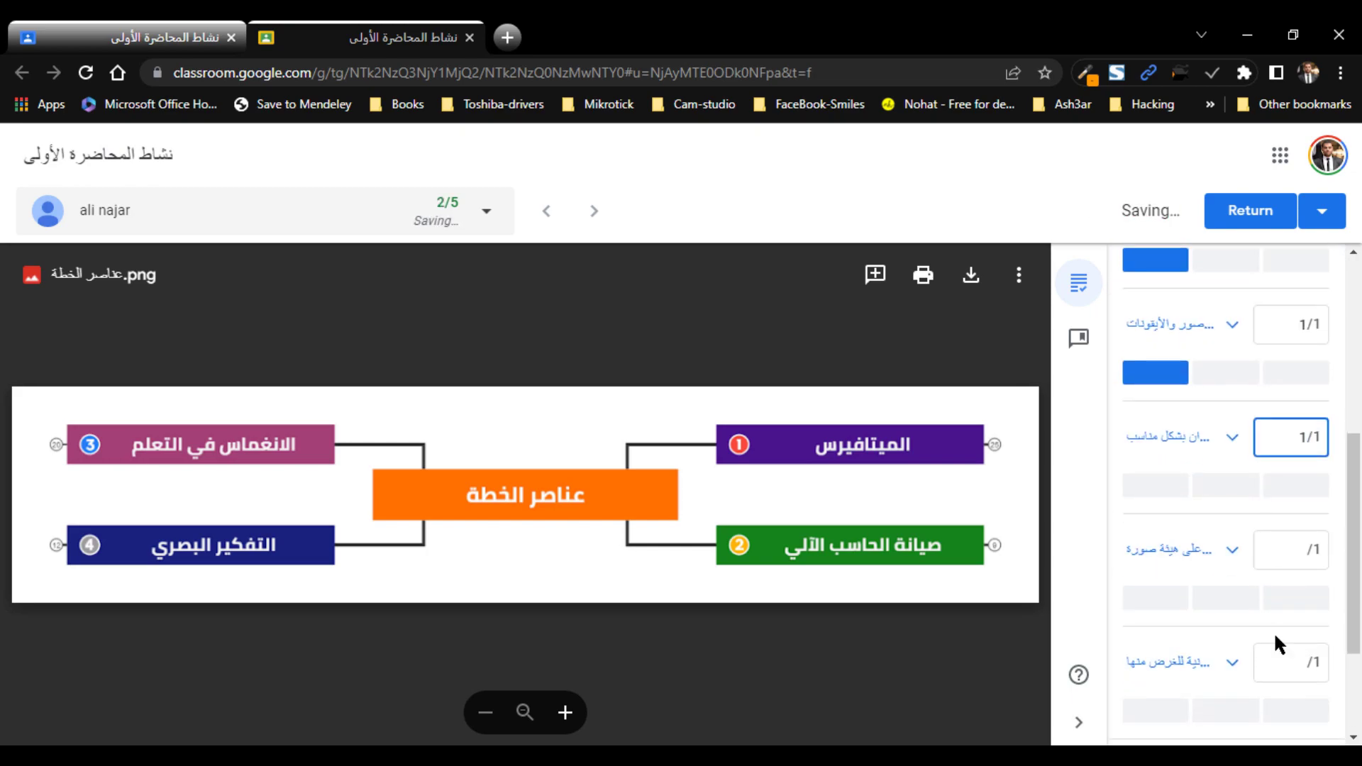
{"action": "left_click", "coordinate": [1290, 547]}
{"action": "type", "text": "1"}
{"action": "left_click", "coordinate": [1290, 654]}
{"action": "type", "text": "1"}
{"action": "scroll", "coordinate": [1286, 586], "scroll_direction": "down", "scroll_amount": 2}
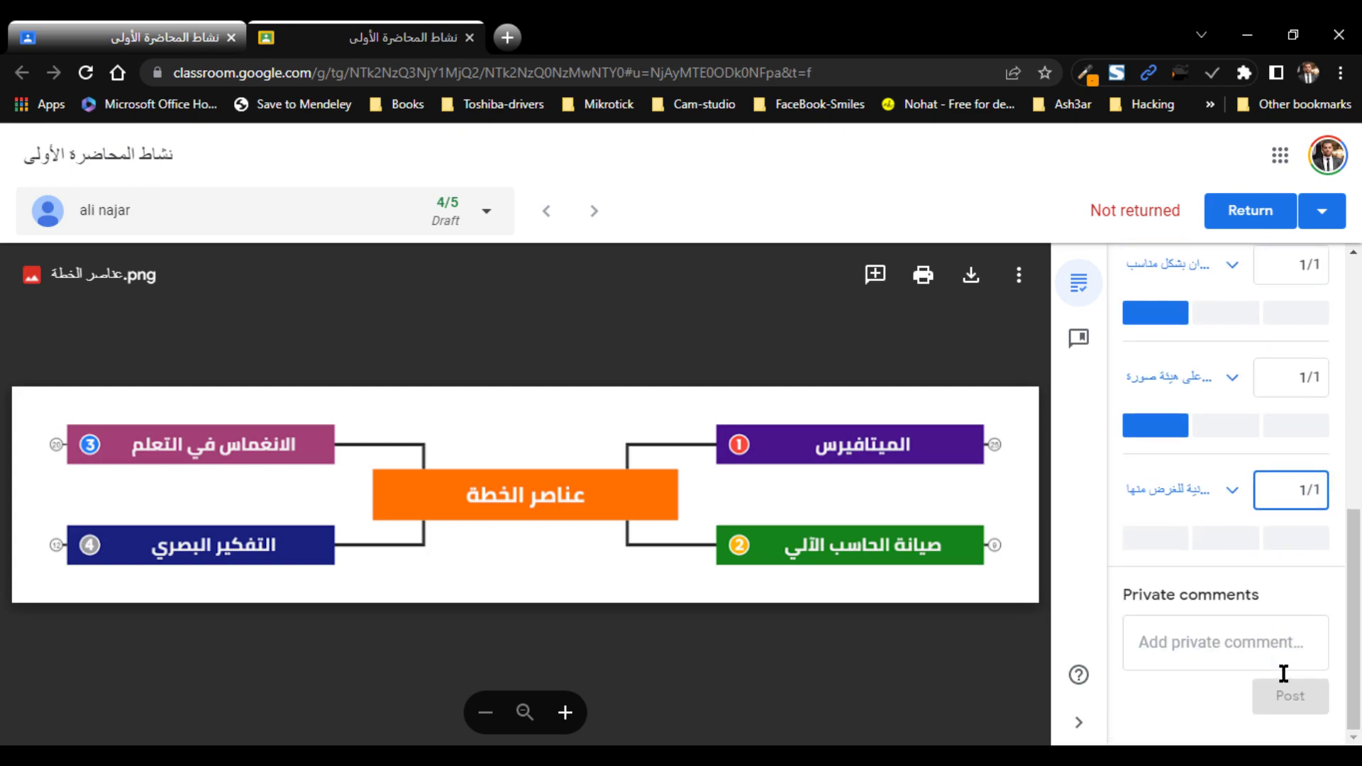
Step: Review the rubric marks and post the private comment ممتاز to the student
{"action": "scroll", "coordinate": [1278, 600], "scroll_direction": "up", "scroll_amount": 5}
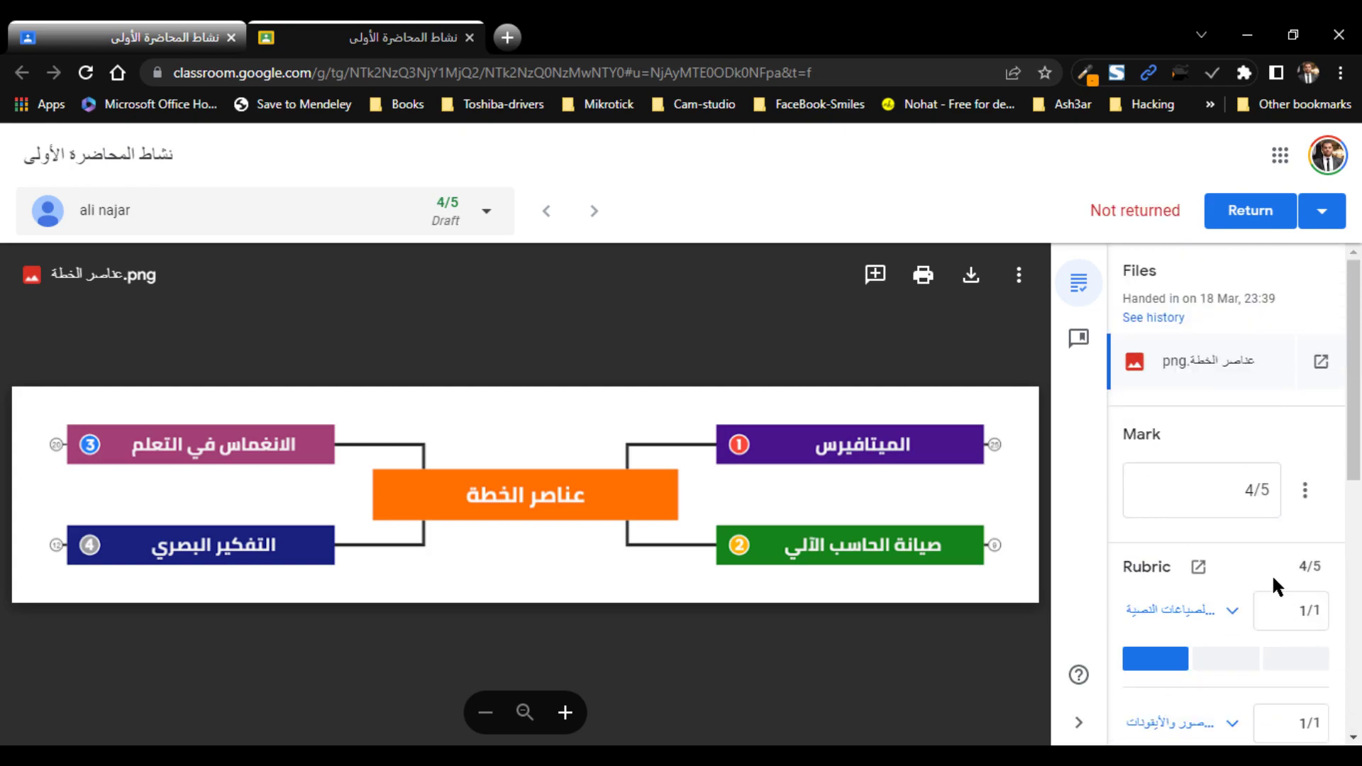
{"action": "scroll", "coordinate": [1275, 576], "scroll_direction": "down", "scroll_amount": 4}
{"action": "scroll", "coordinate": [1281, 588], "scroll_direction": "up", "scroll_amount": 2}
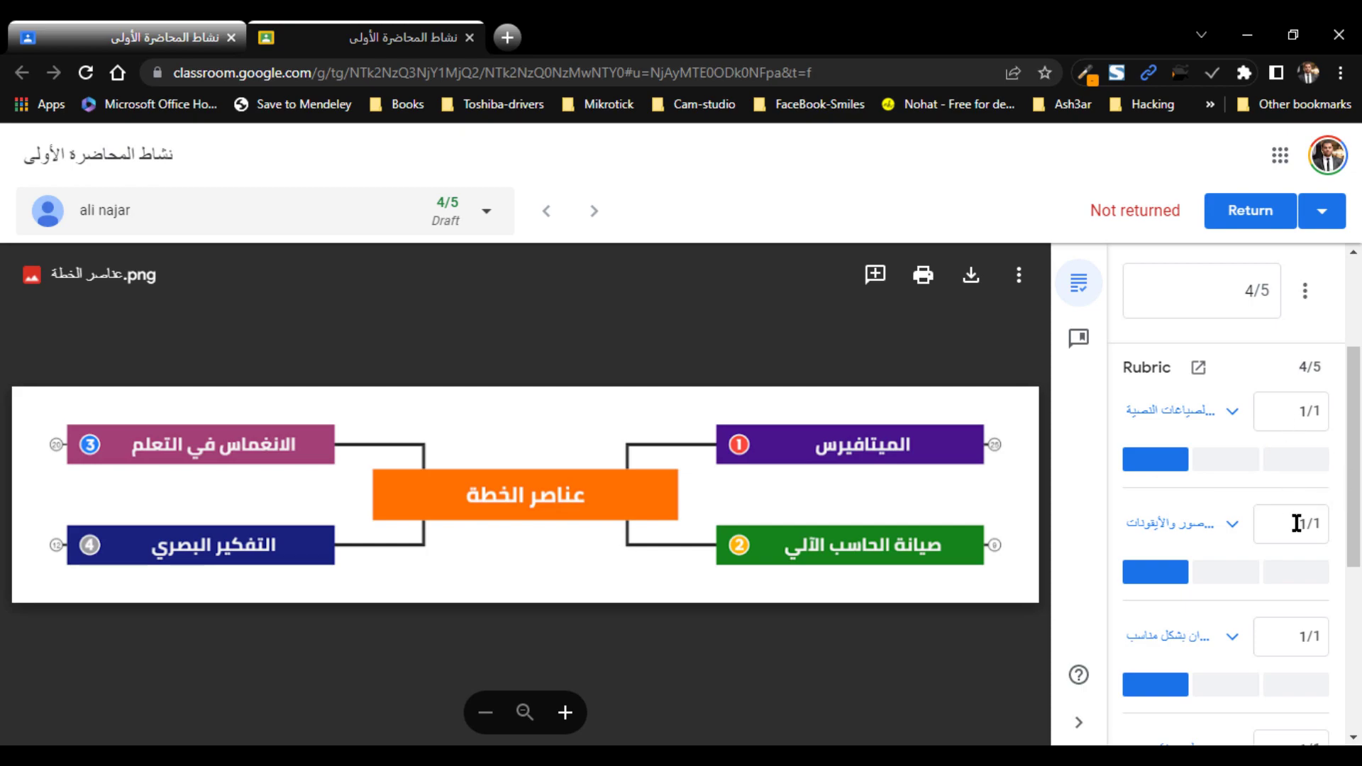
{"action": "scroll", "coordinate": [1295, 528], "scroll_direction": "down", "scroll_amount": 3}
{"action": "scroll", "coordinate": [1299, 574], "scroll_direction": "down", "scroll_amount": 3}
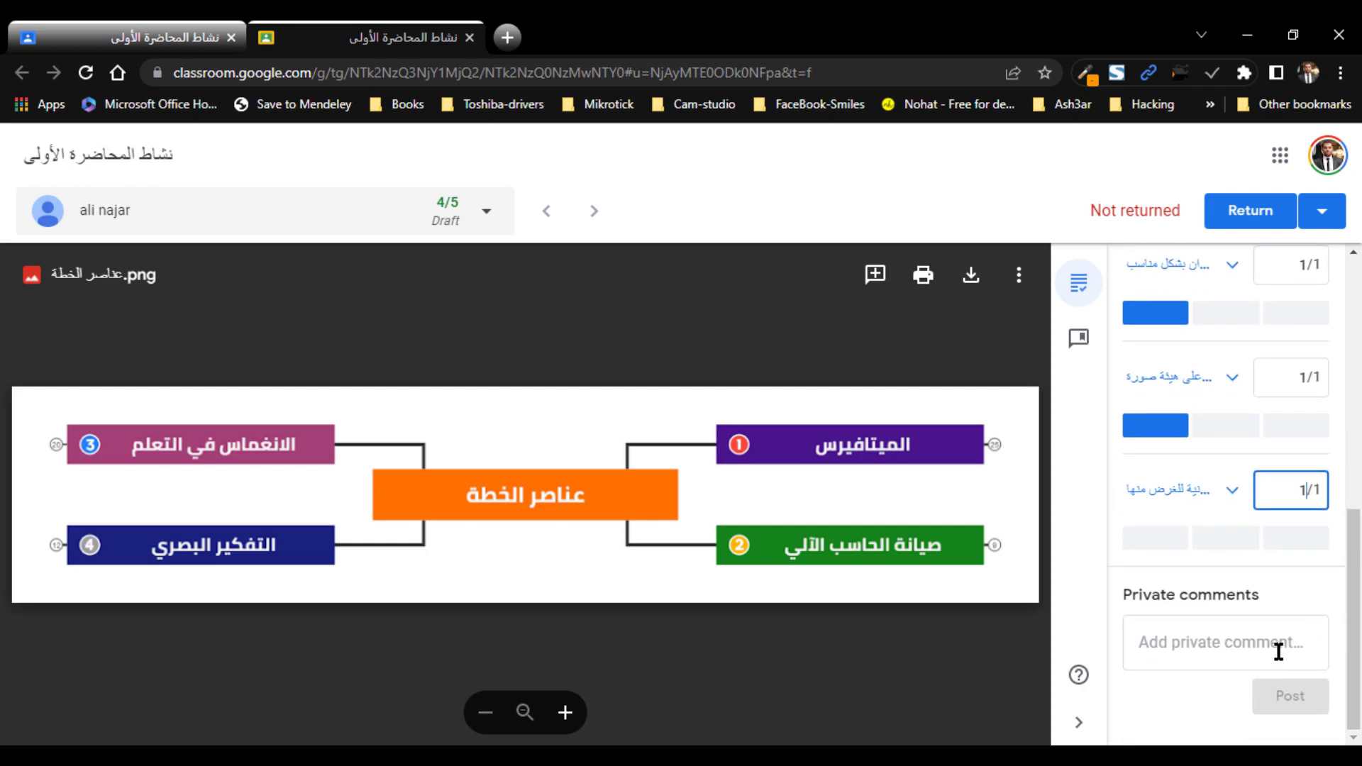
{"action": "scroll", "coordinate": [1279, 644], "scroll_direction": "up", "scroll_amount": 1}
{"action": "scroll", "coordinate": [1244, 695], "scroll_direction": "down", "scroll_amount": 1}
{"action": "left_click", "coordinate": [1244, 648]}
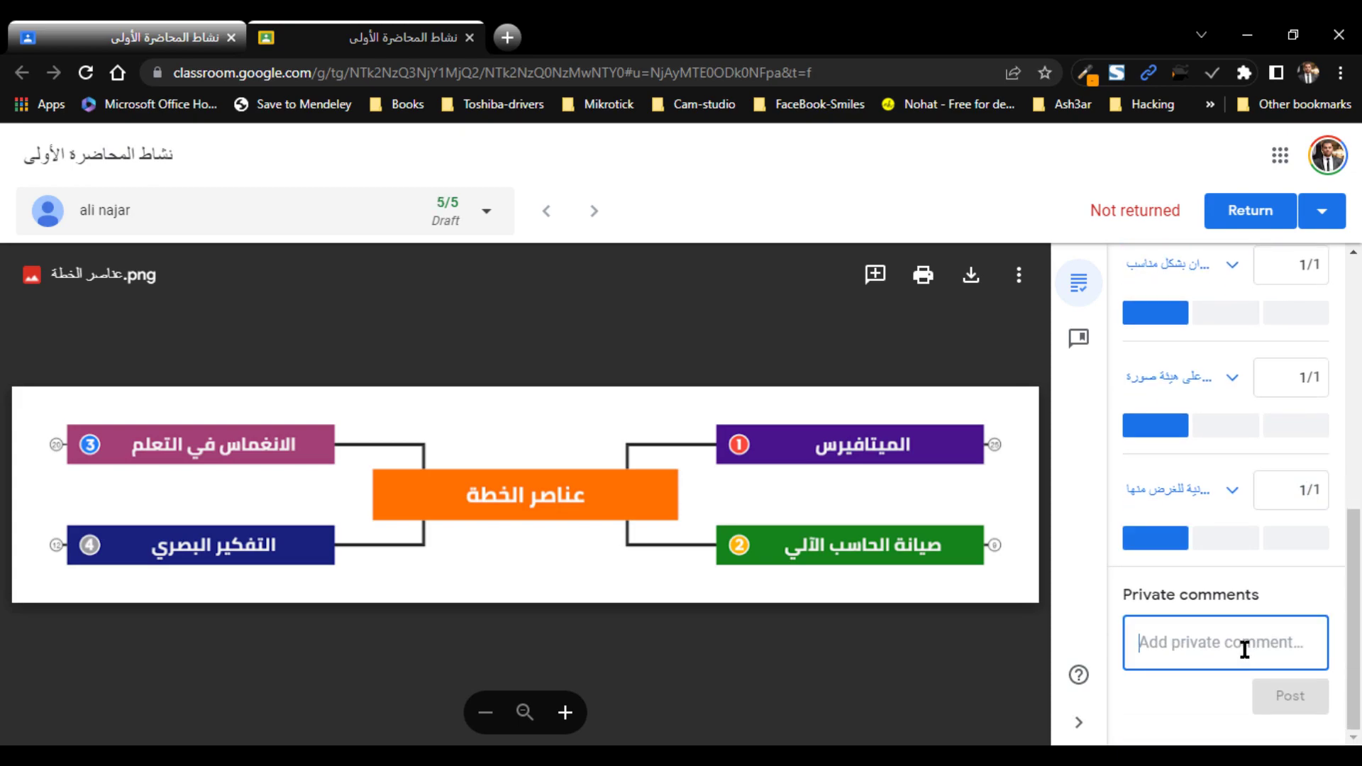
{"action": "type", "text": "ممتاز"}
{"action": "scroll", "coordinate": [1281, 496], "scroll_direction": "up", "scroll_amount": 10}
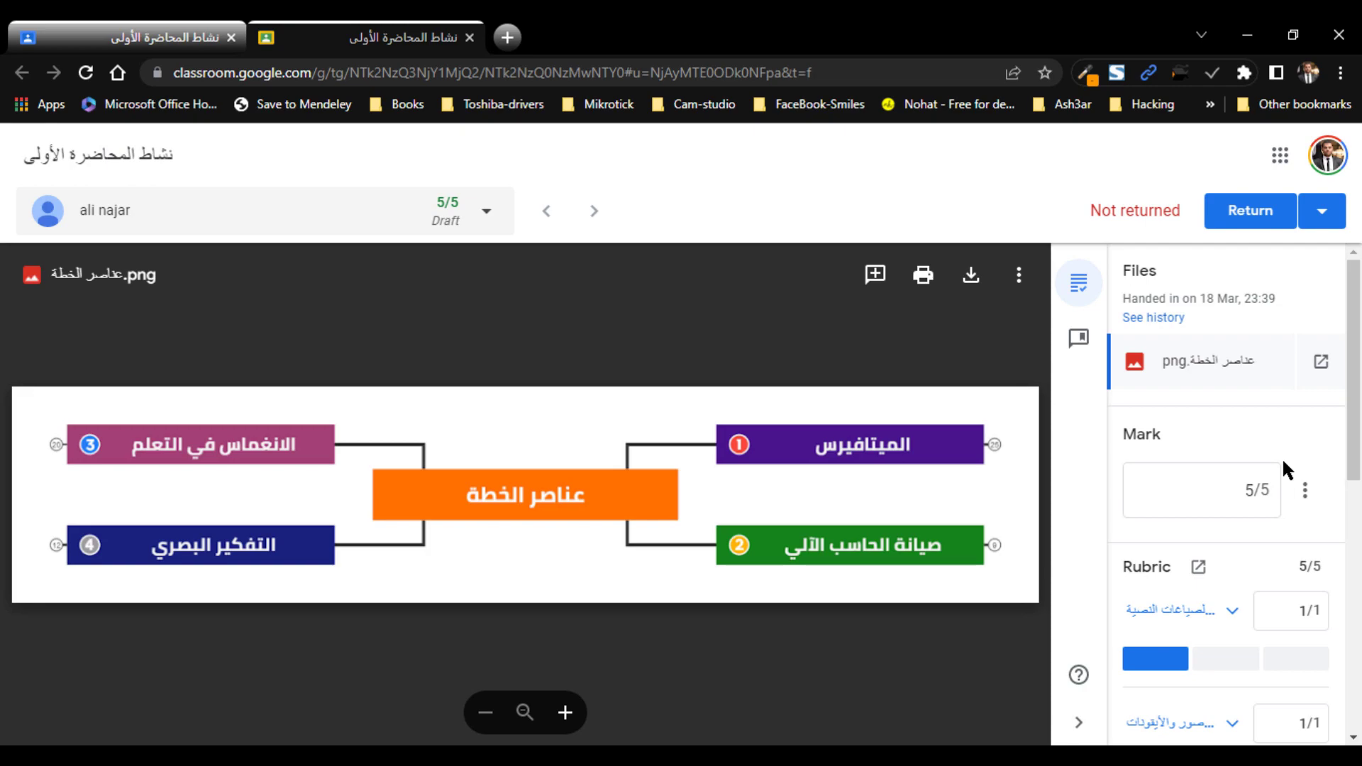
{"action": "scroll", "coordinate": [1162, 242], "scroll_direction": "down", "scroll_amount": 1}
{"action": "scroll", "coordinate": [1205, 298], "scroll_direction": "down", "scroll_amount": 6}
{"action": "left_click", "coordinate": [1290, 696]}
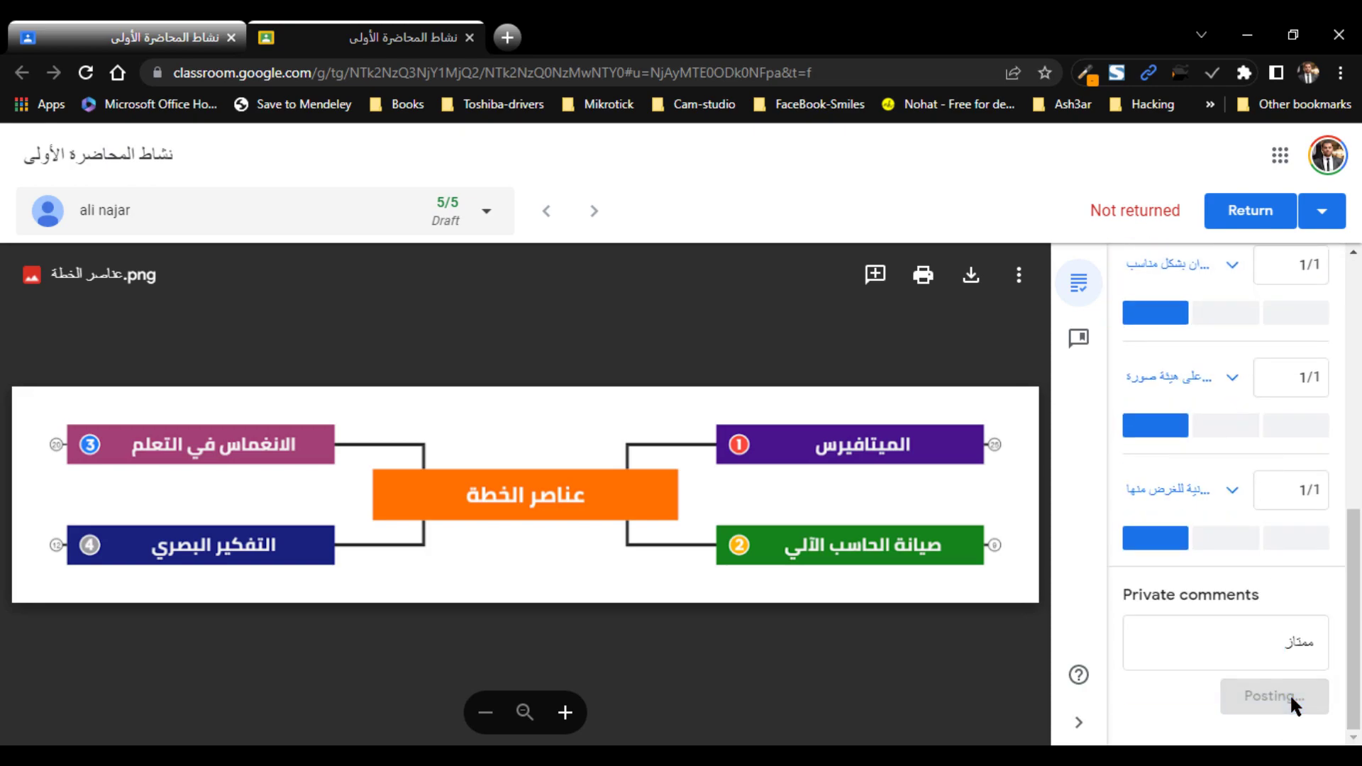
Step: Return the marked work to the student and confirm
{"action": "scroll", "coordinate": [1258, 509], "scroll_direction": "up", "scroll_amount": 5}
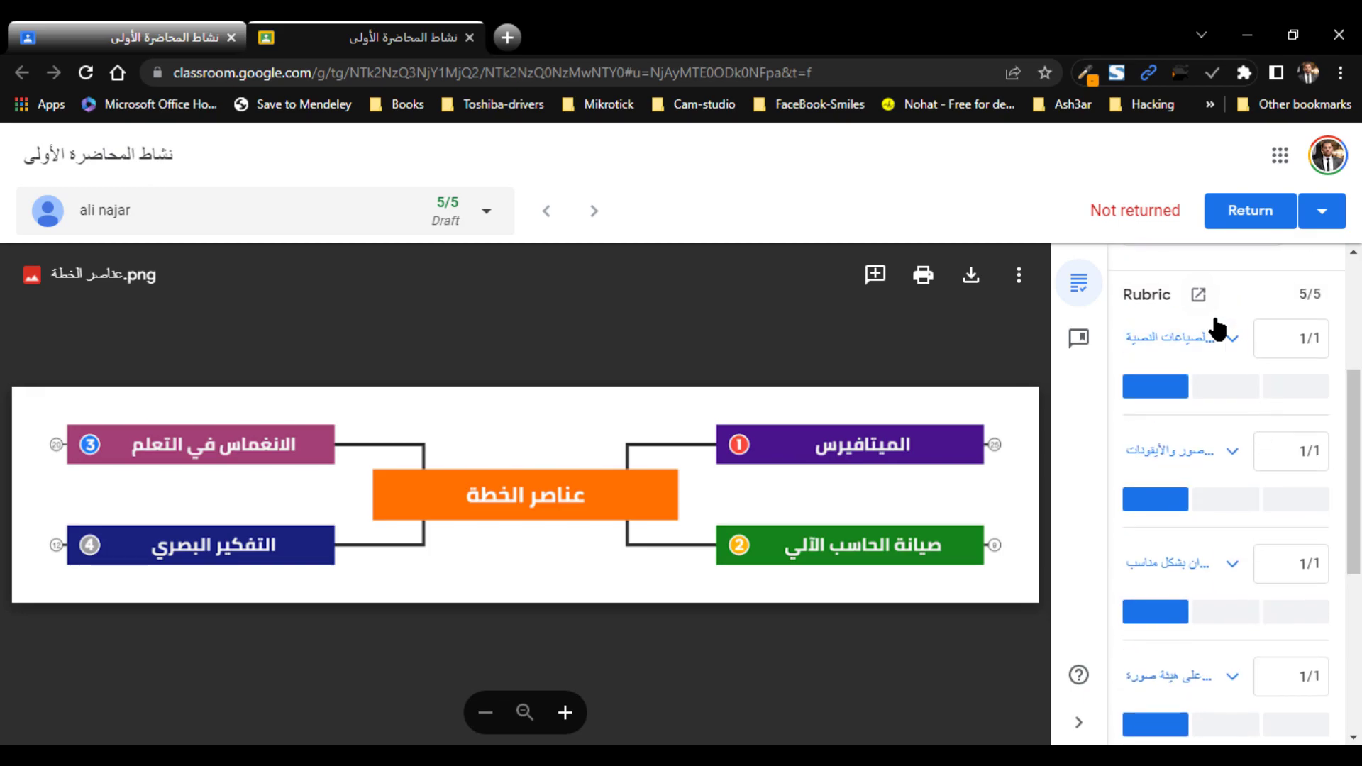
{"action": "left_click", "coordinate": [1247, 214]}
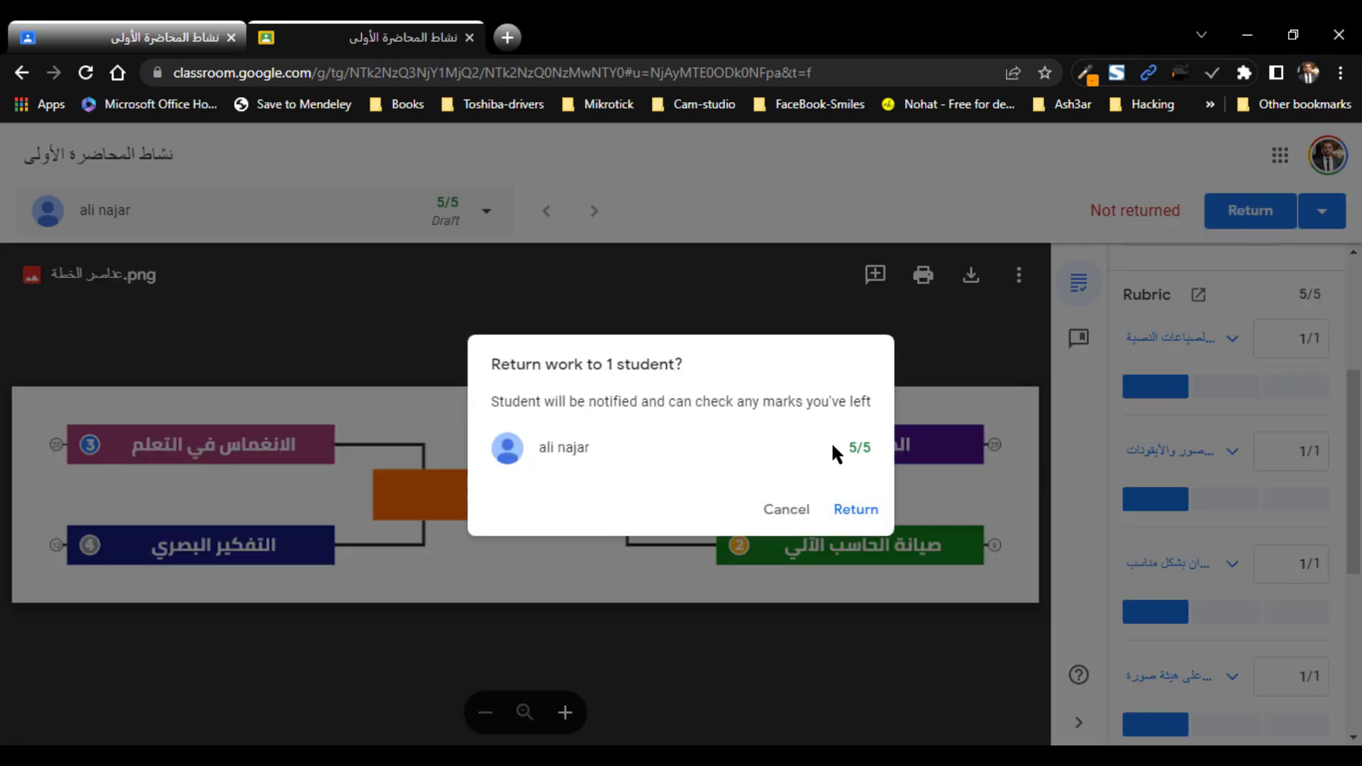
{"action": "left_click", "coordinate": [856, 510]}
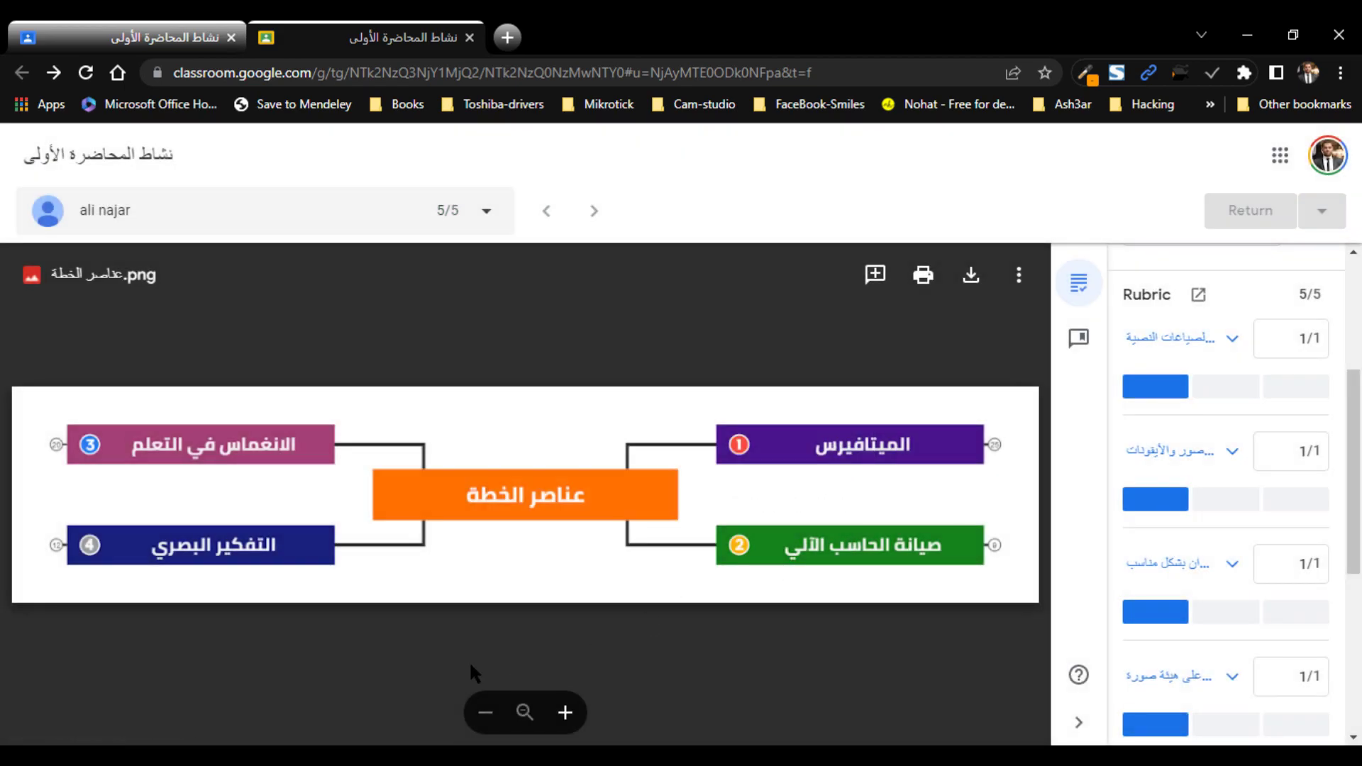
Step: Switch to the student's Edge window, refresh the assignment page and go to its rubric marks
{"action": "key", "text": "alt+Tab"}
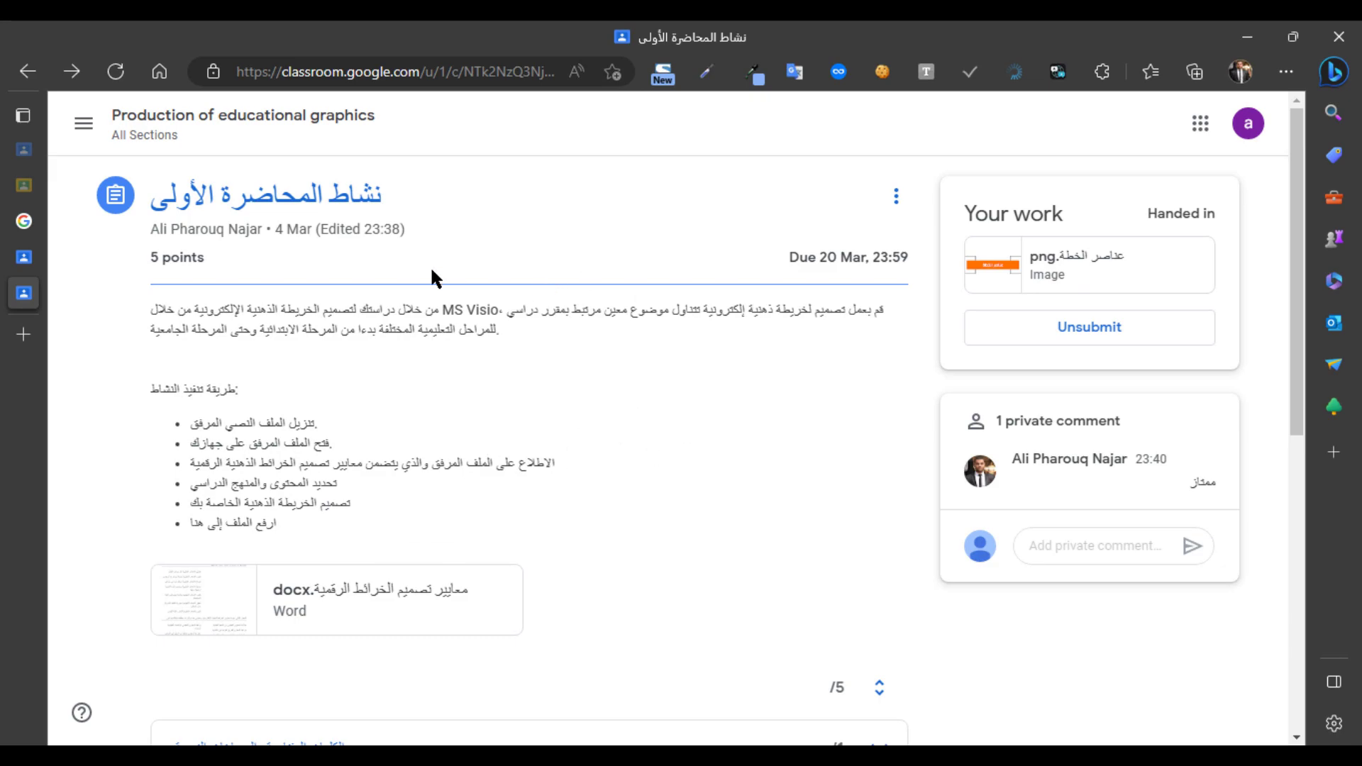
{"action": "left_click", "coordinate": [116, 71]}
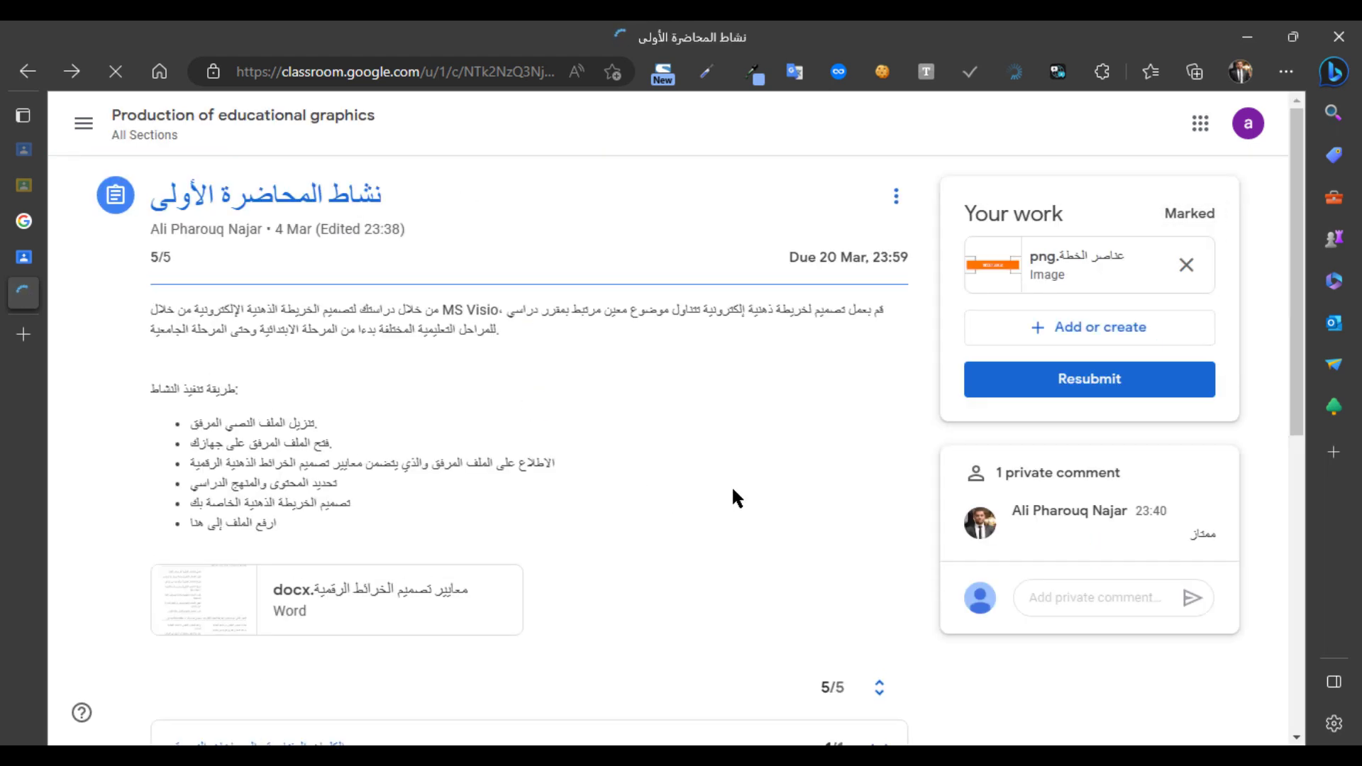
{"action": "scroll", "coordinate": [565, 505], "scroll_direction": "down", "scroll_amount": 5}
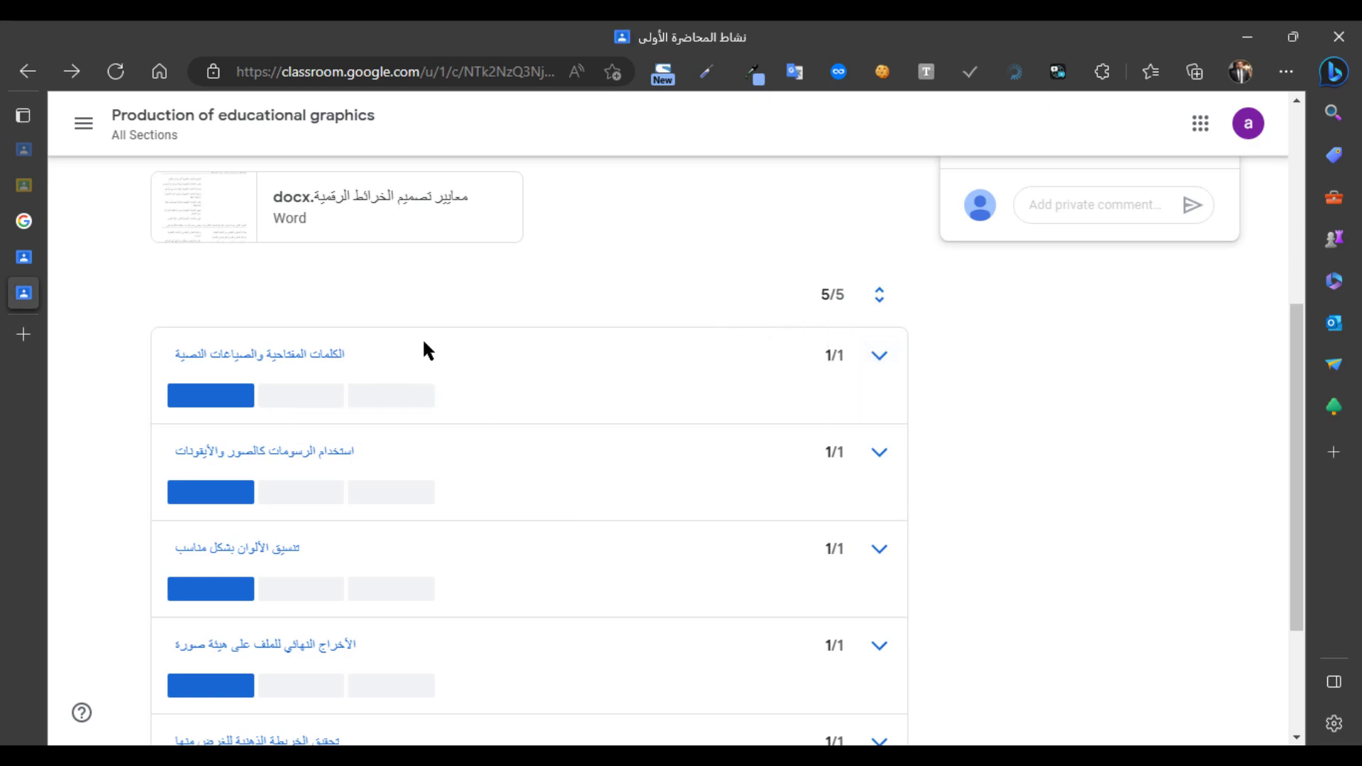
Step: Expand the rubric criterion الكلمات المفتاحية والصياغات النصية, examine its description and point levels, and collapse it again
{"action": "left_click", "coordinate": [295, 358]}
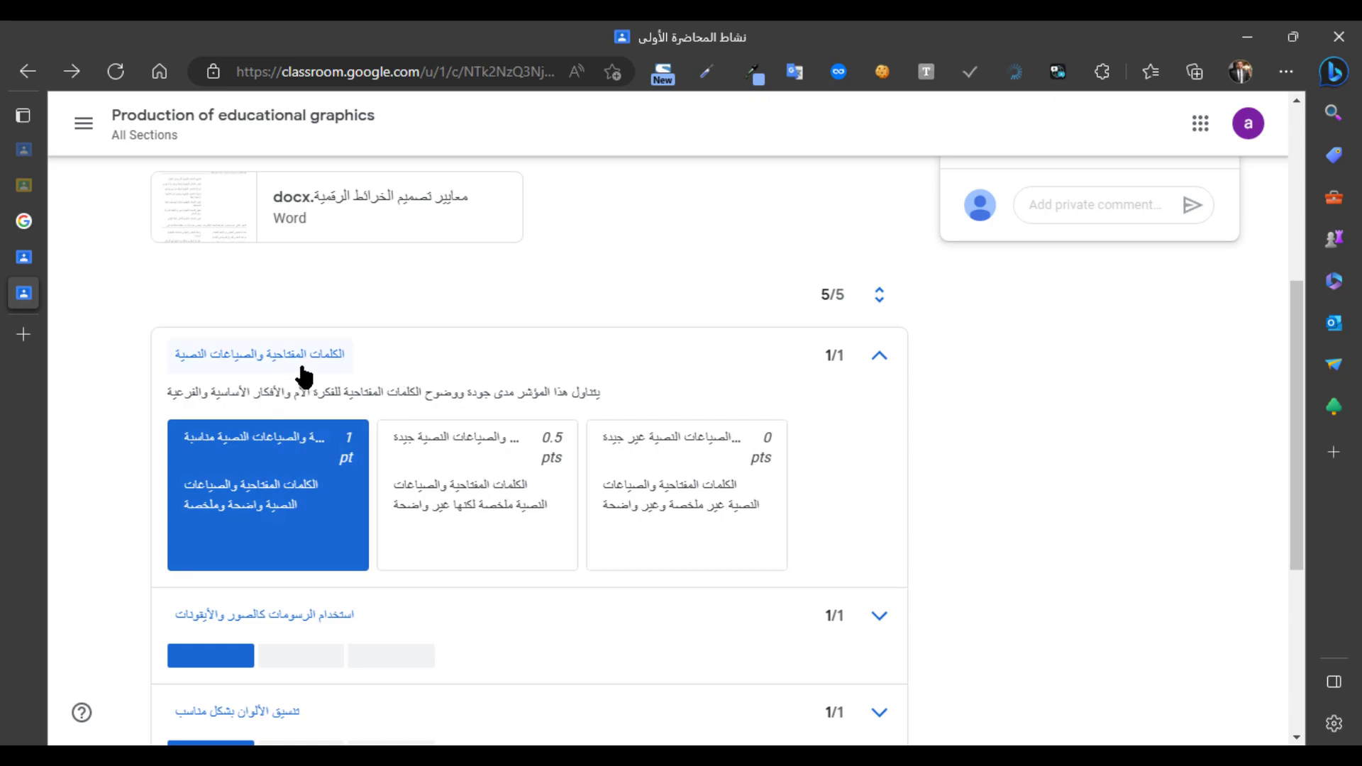
{"action": "left_click_drag", "start_coordinate": [590, 392], "coordinate": [344, 395]}
{"action": "left_click", "coordinate": [321, 449]}
{"action": "left_click_drag", "start_coordinate": [506, 488], "coordinate": [496, 491]}
{"action": "left_click", "coordinate": [496, 497]}
{"action": "left_click_drag", "start_coordinate": [516, 485], "coordinate": [451, 488]}
{"action": "left_click", "coordinate": [474, 498]}
{"action": "left_click_drag", "start_coordinate": [696, 485], "coordinate": [608, 507]}
{"action": "left_click", "coordinate": [610, 508]}
{"action": "scroll", "coordinate": [799, 480], "scroll_direction": "down", "scroll_amount": 1}
{"action": "scroll", "coordinate": [902, 443], "scroll_direction": "up", "scroll_amount": 1}
{"action": "left_click", "coordinate": [880, 357]}
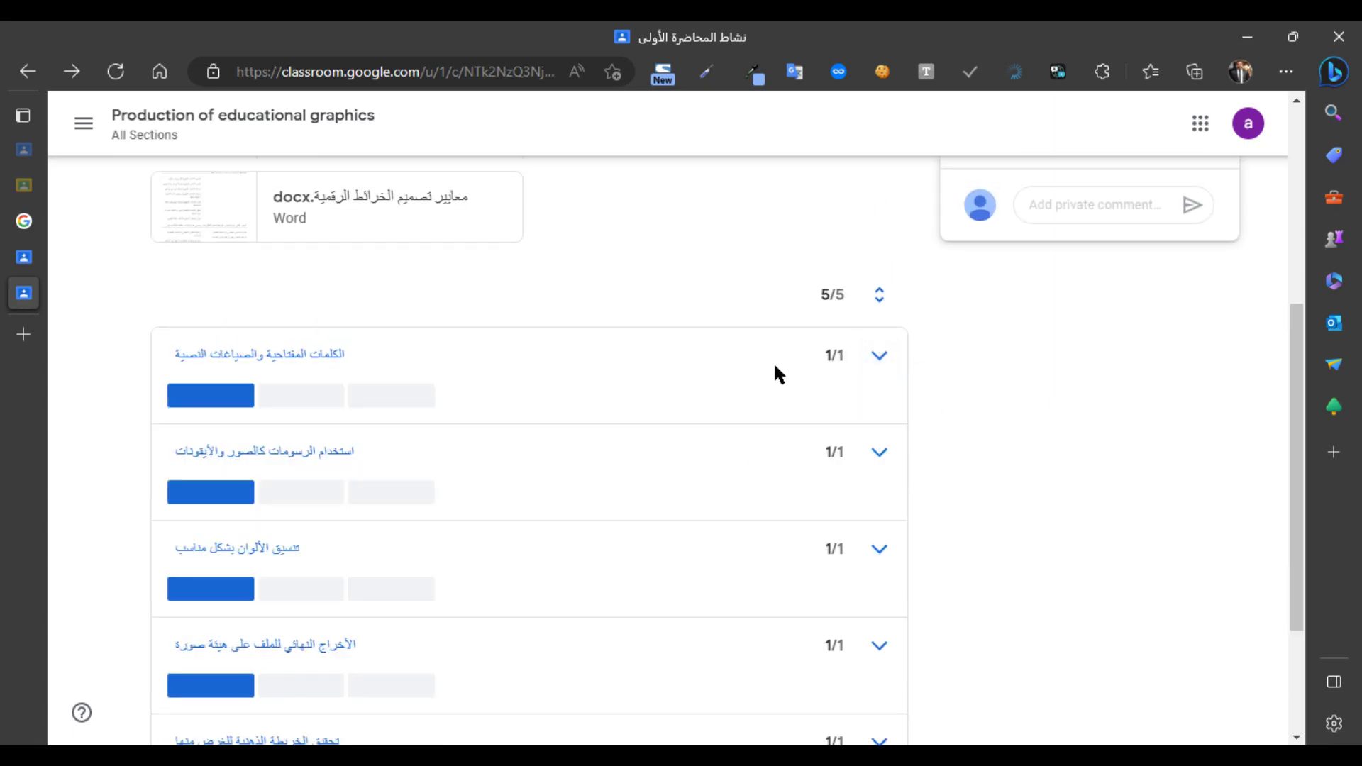
Step: Expand the rubric criterion استخدام الرسومات كالصور والأيقونات, examine its point levels, and collapse it again
{"action": "left_click", "coordinate": [879, 452]}
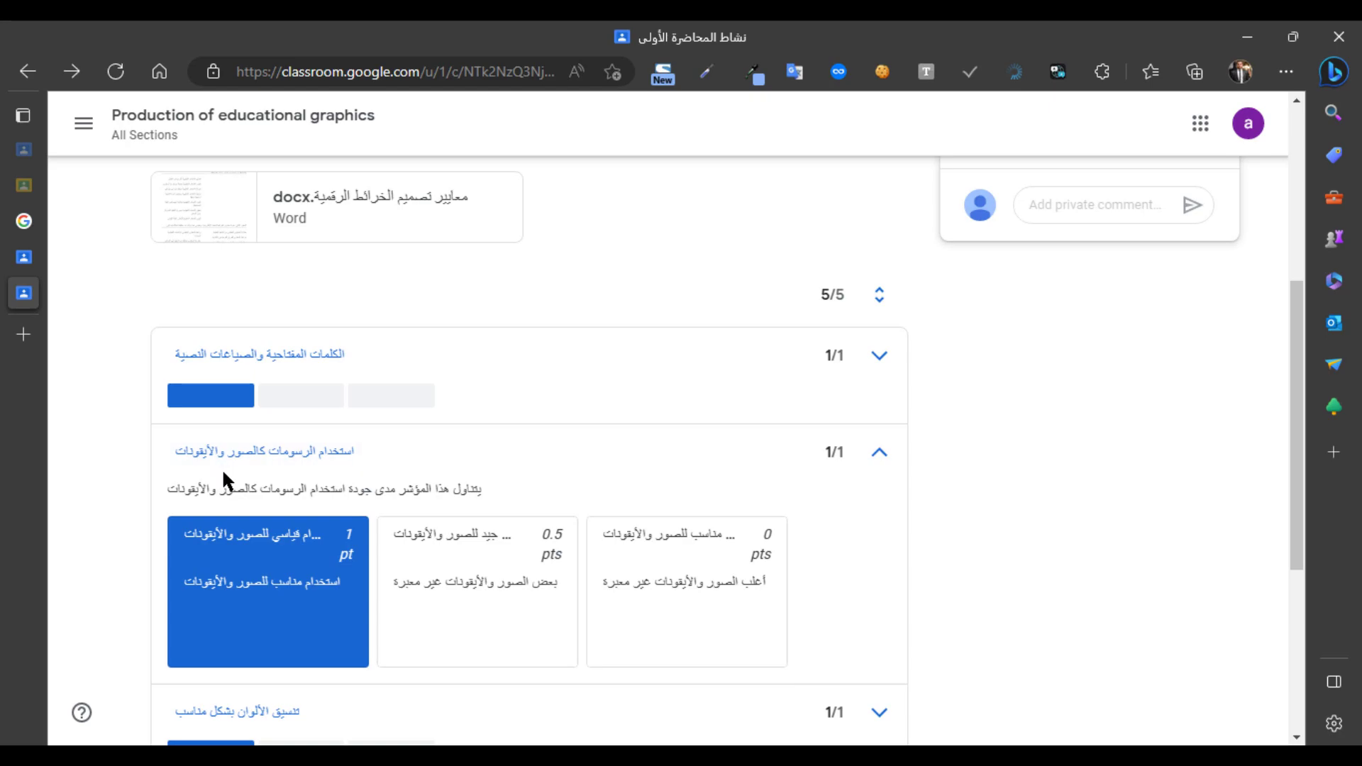
{"action": "left_click_drag", "start_coordinate": [335, 588], "coordinate": [231, 587]}
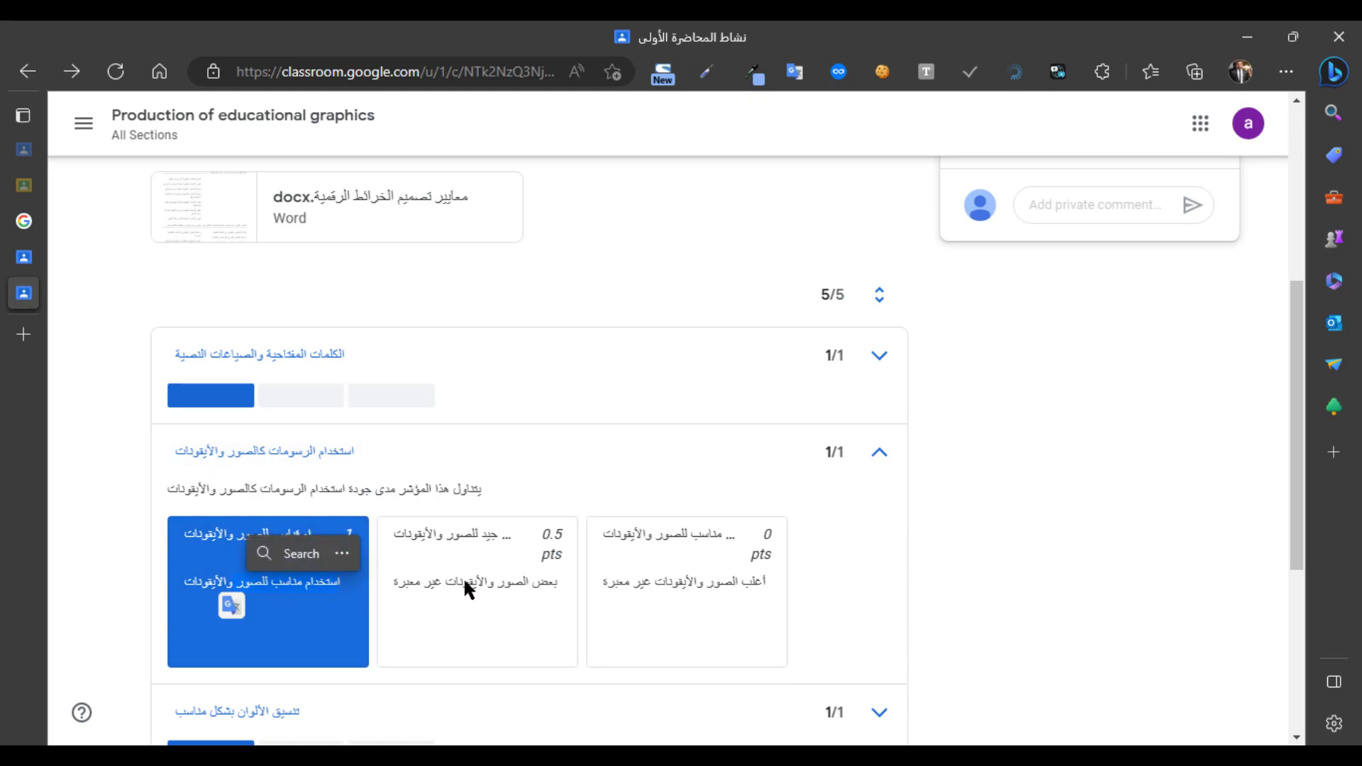
{"action": "left_click", "coordinate": [880, 454]}
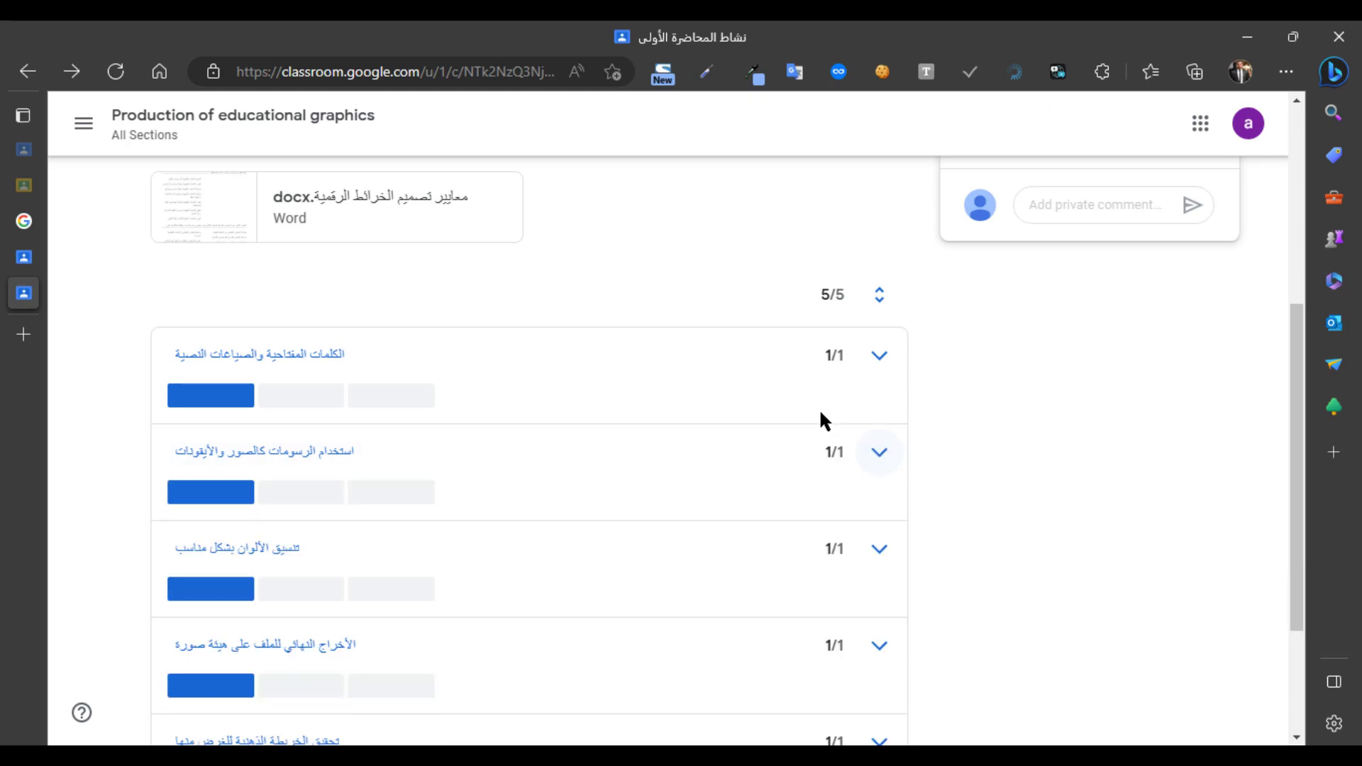
Step: Reply to the teacher's private comment on the assignment with شكرا
{"action": "scroll", "coordinate": [830, 397], "scroll_direction": "down", "scroll_amount": 3}
{"action": "scroll", "coordinate": [836, 598], "scroll_direction": "up", "scroll_amount": 7}
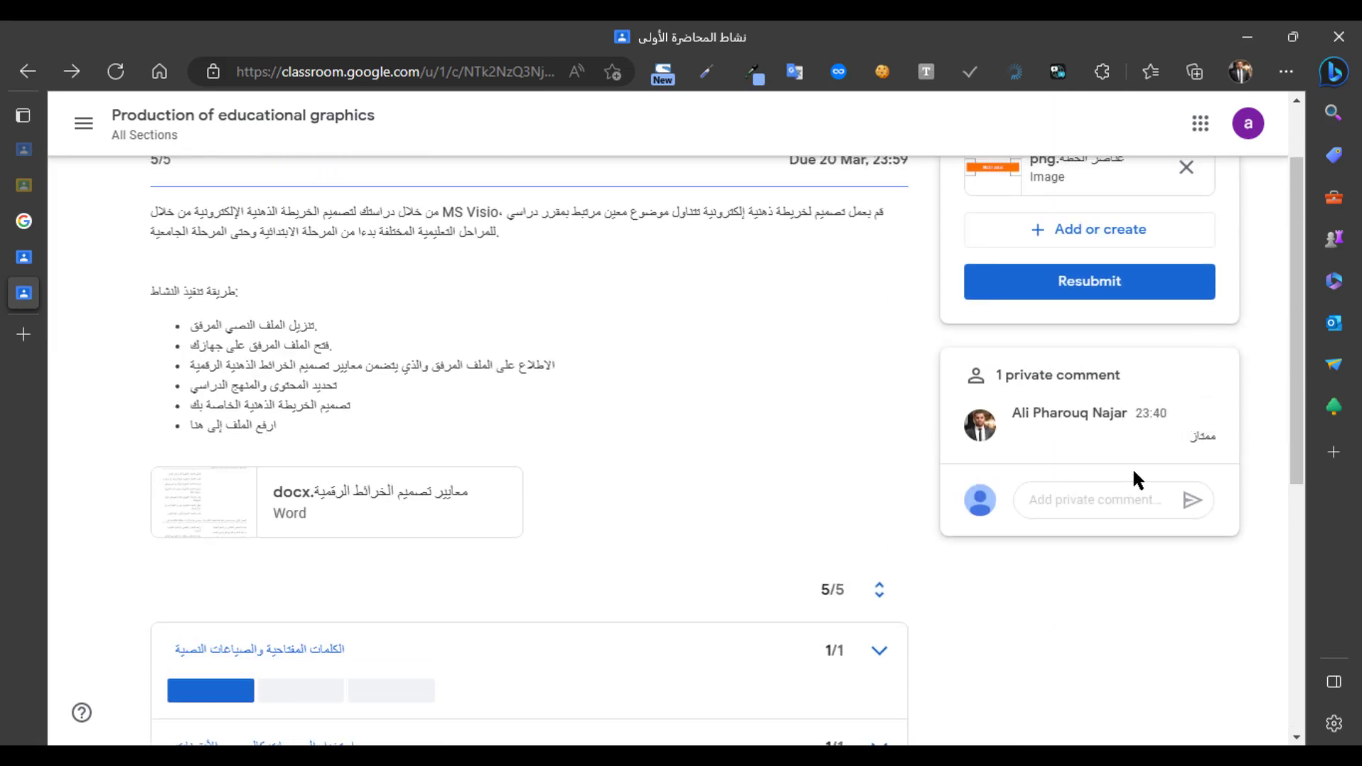
{"action": "left_click", "coordinate": [1068, 497]}
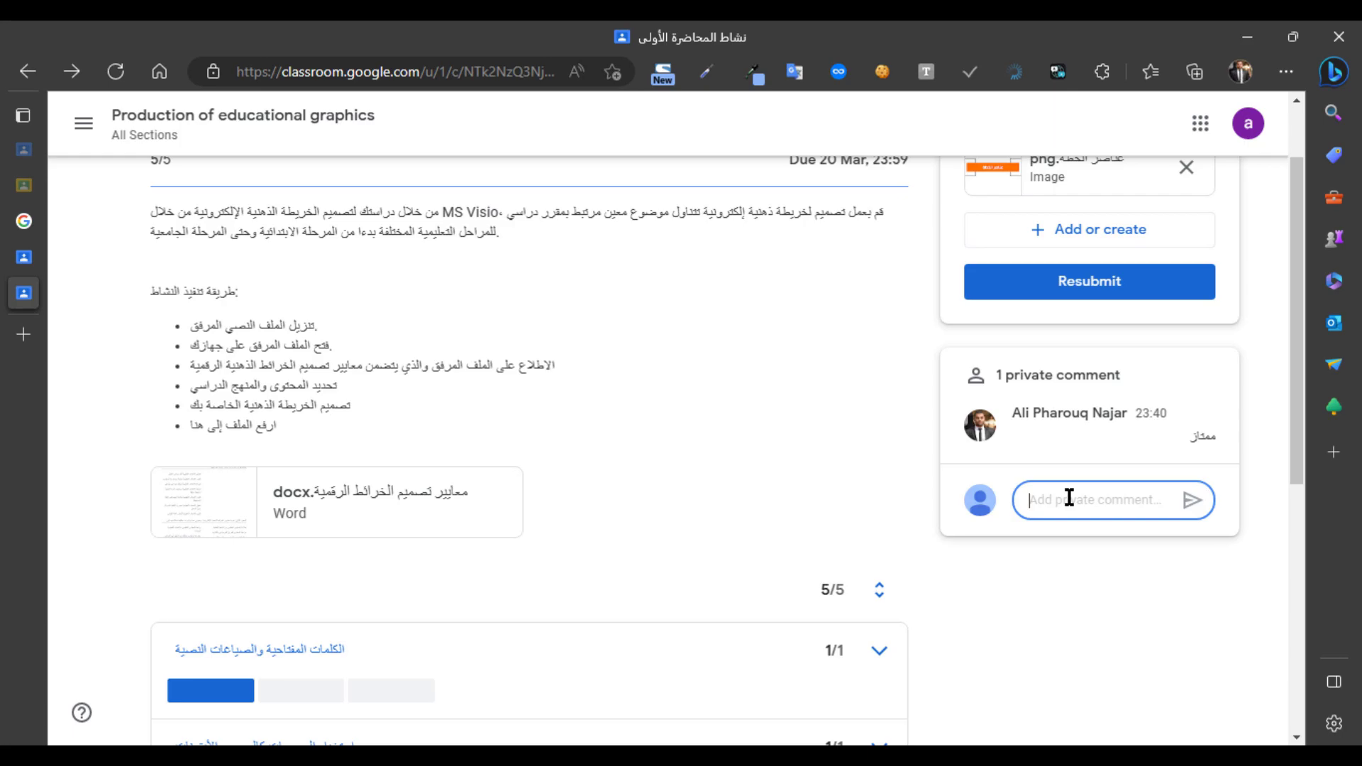
{"action": "type", "text": "اه"}
{"action": "left_click", "coordinate": [1193, 502]}
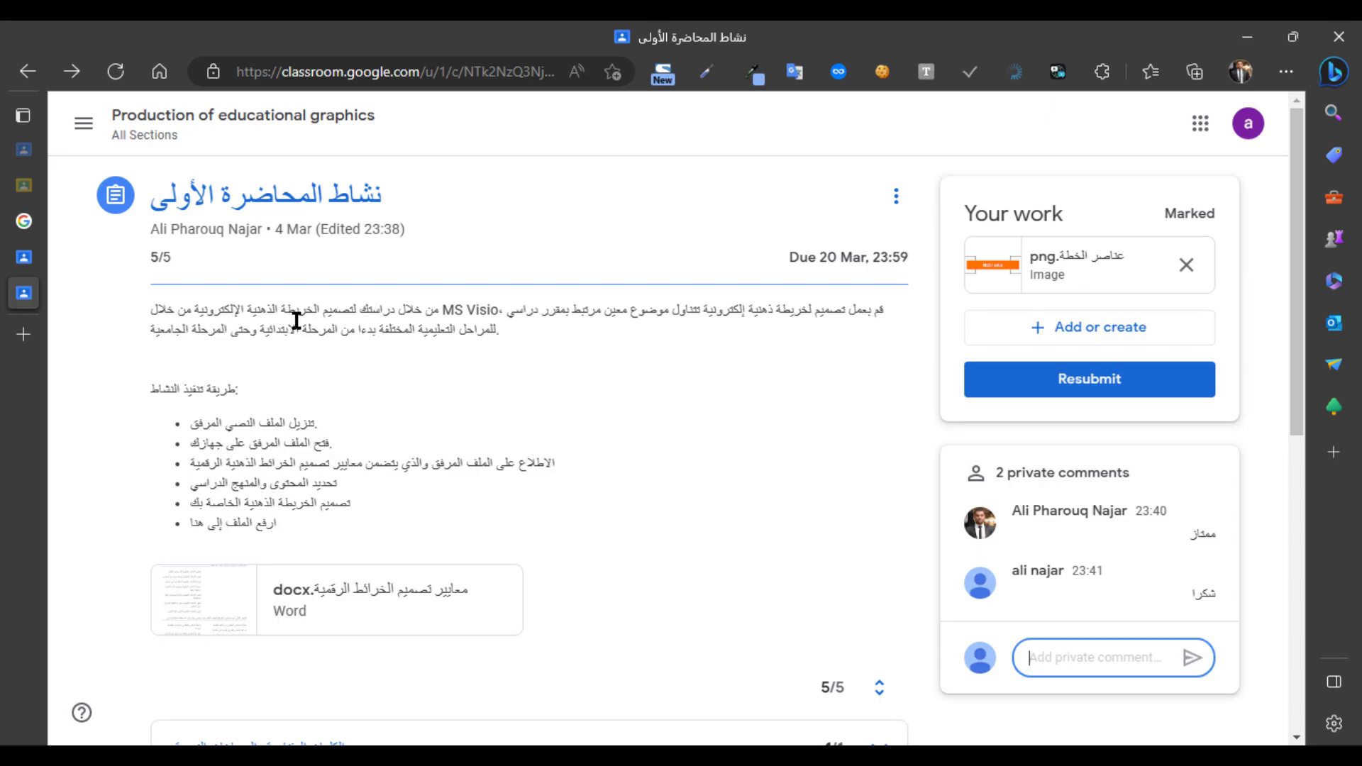
{"action": "left_click", "coordinate": [83, 123]}
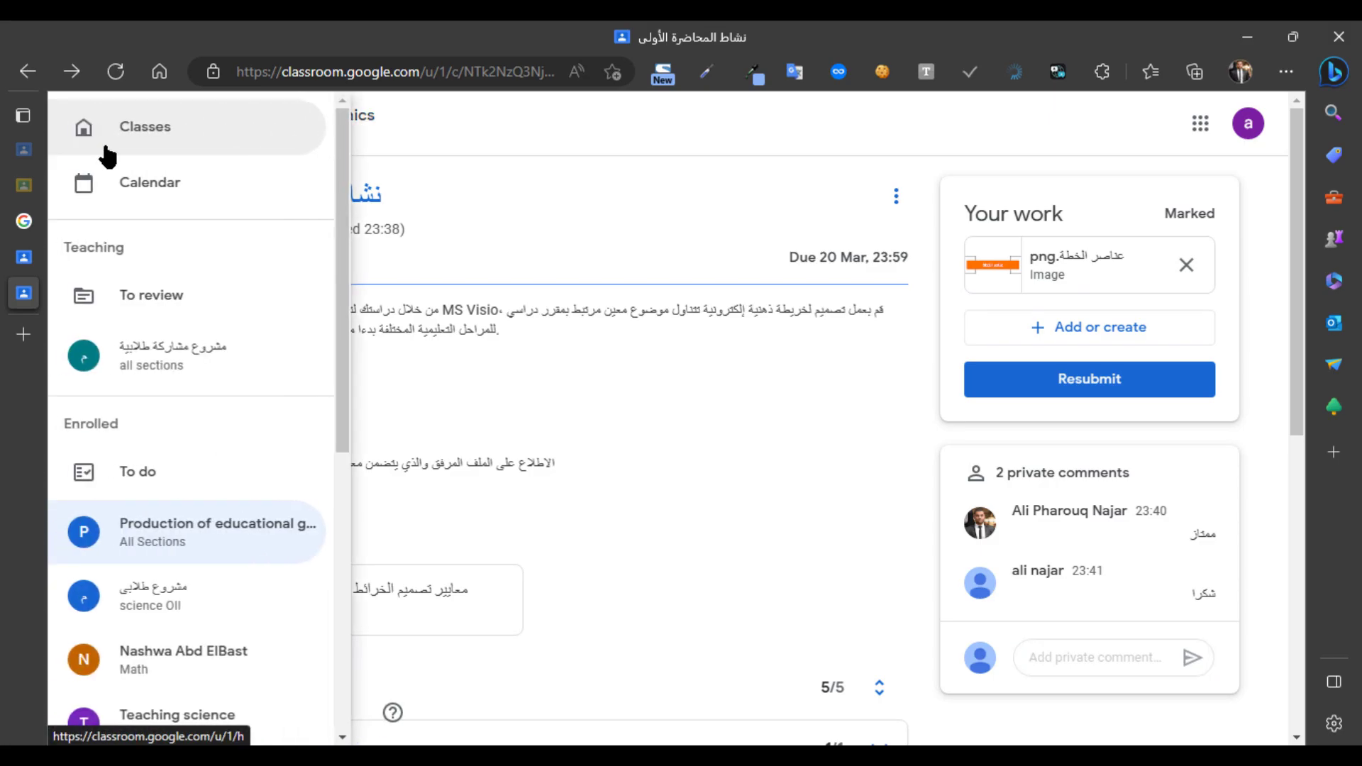
{"action": "left_click", "coordinate": [533, 150]}
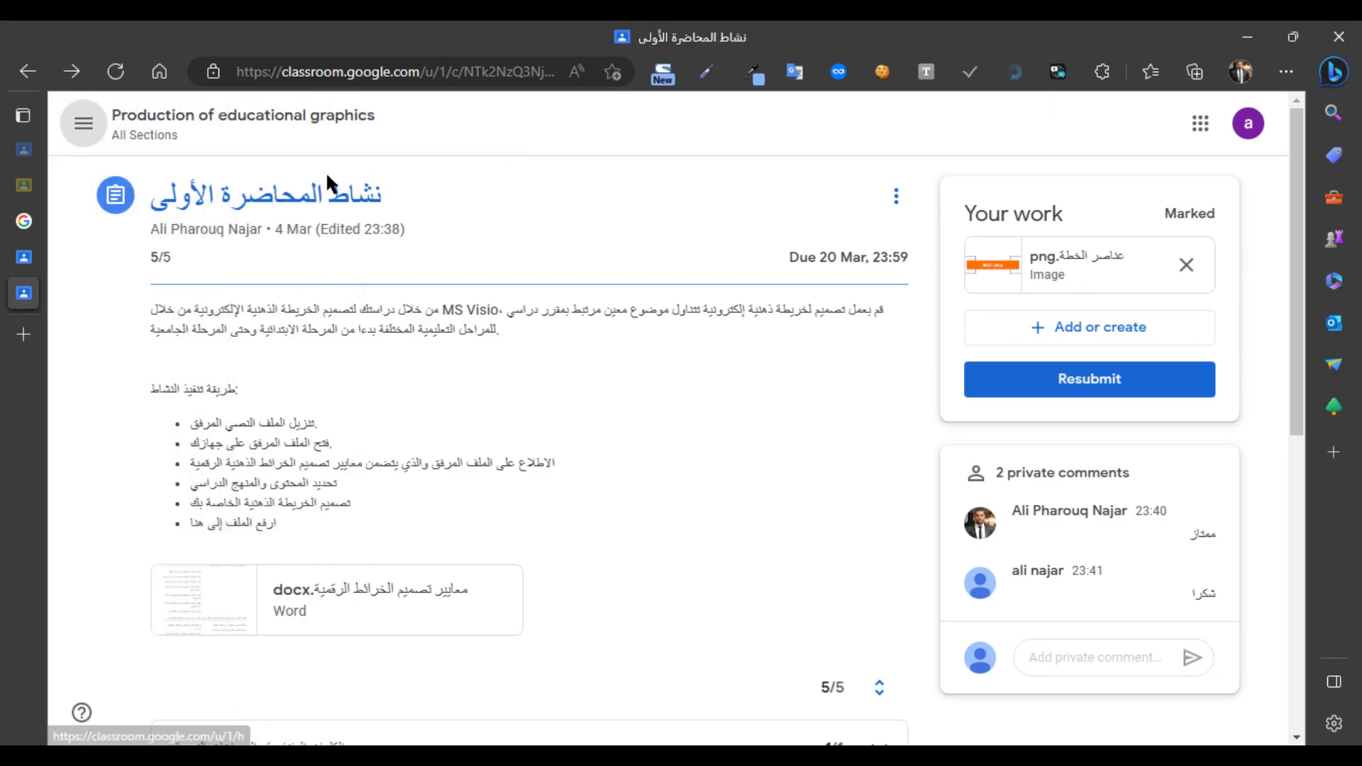
Step: Return from the assignment to the Production of educational graphics class stream and look through its posts and class comments
{"action": "left_click", "coordinate": [135, 136]}
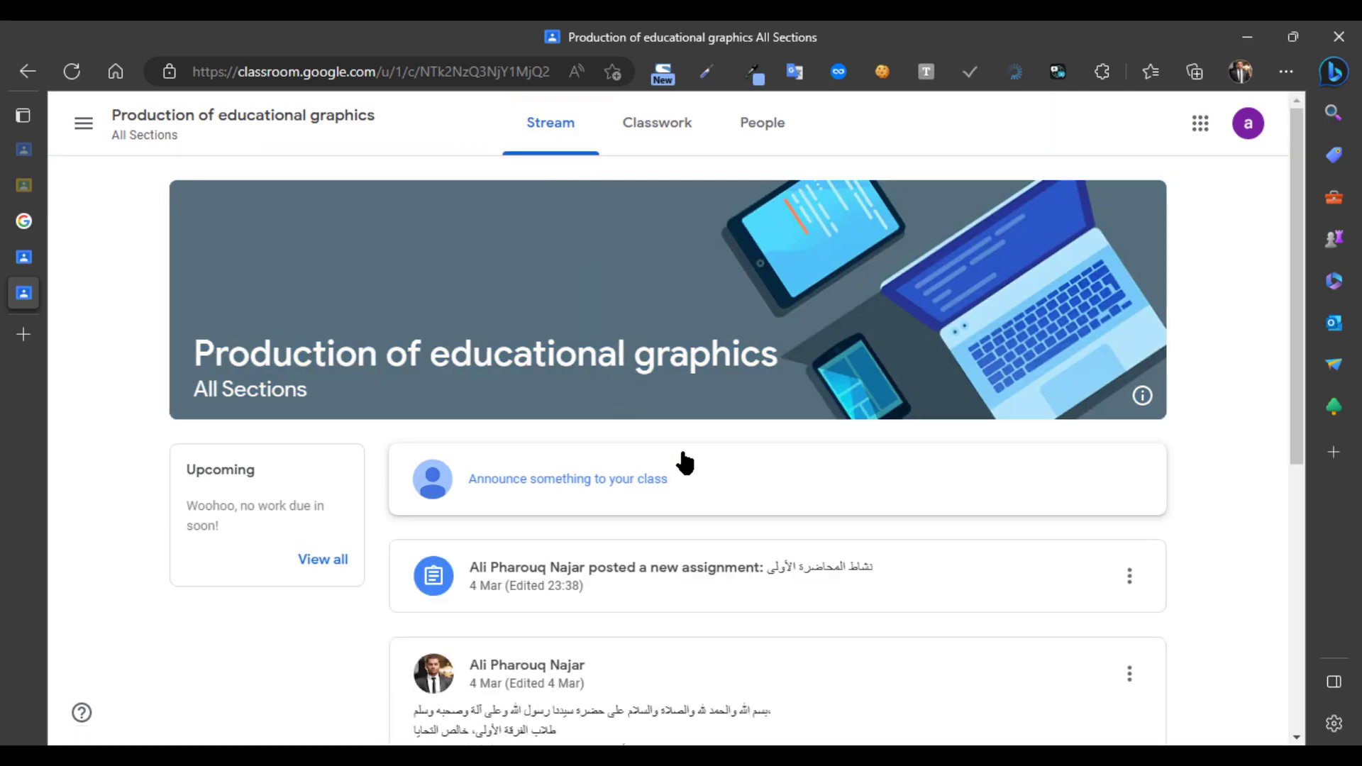
{"action": "scroll", "coordinate": [634, 465], "scroll_direction": "down", "scroll_amount": 8}
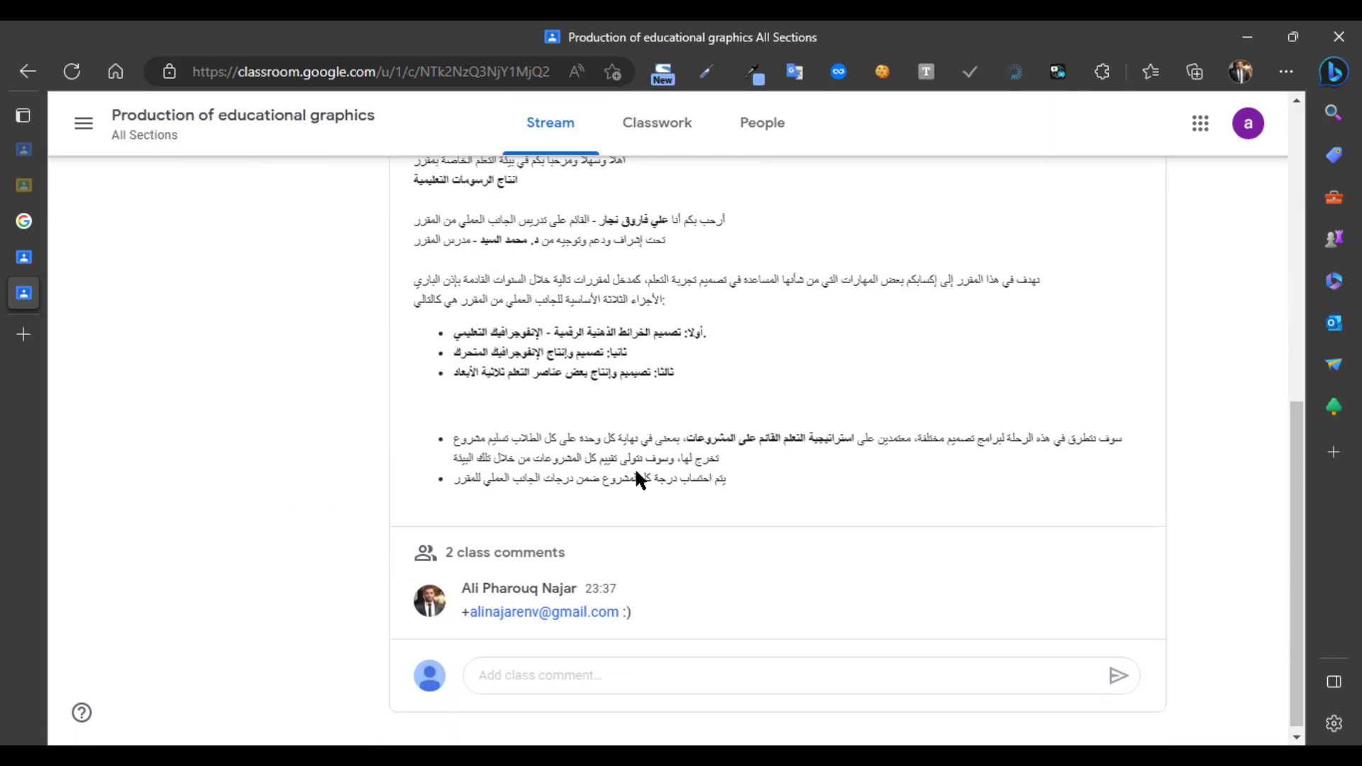
{"action": "scroll", "coordinate": [634, 467], "scroll_direction": "up", "scroll_amount": 10}
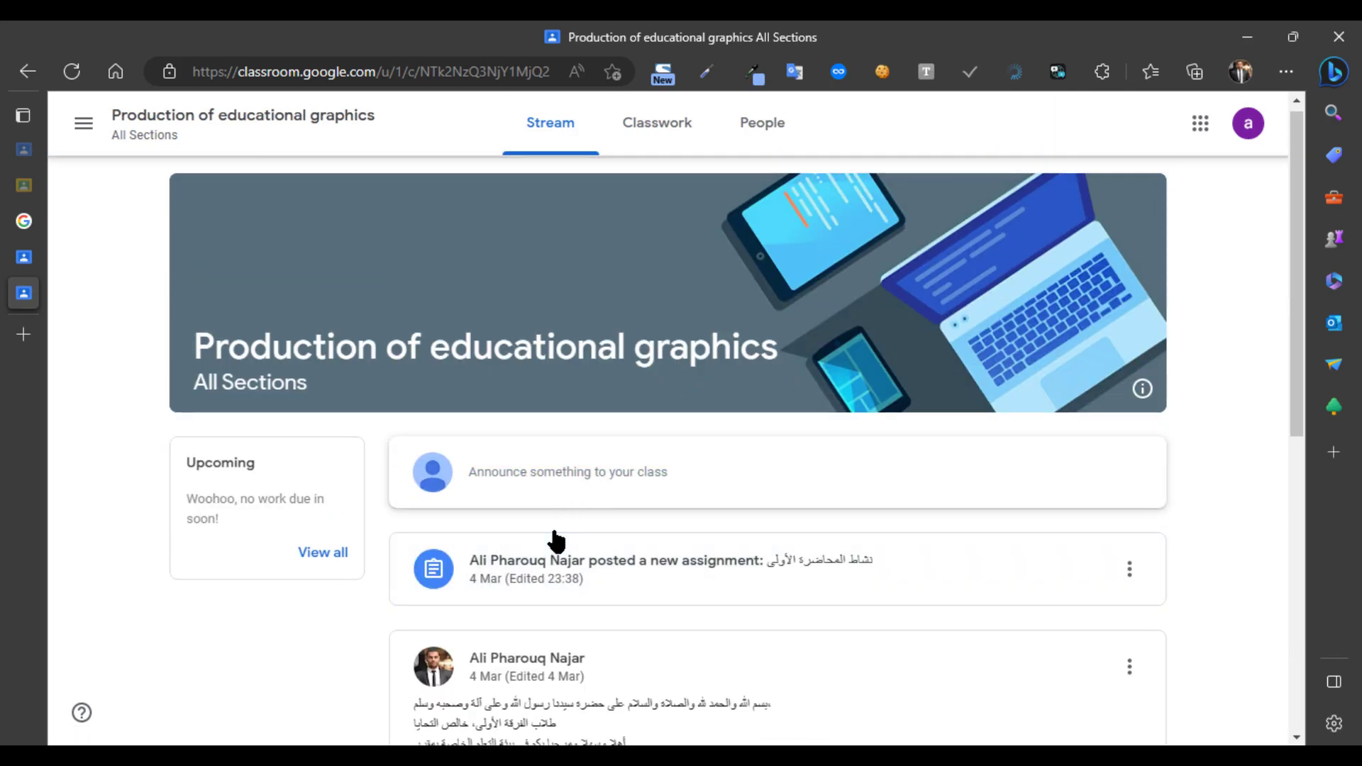
Step: View the Classwork page of the Production of educational graphics class, followed by its People page
{"action": "left_click", "coordinate": [651, 131]}
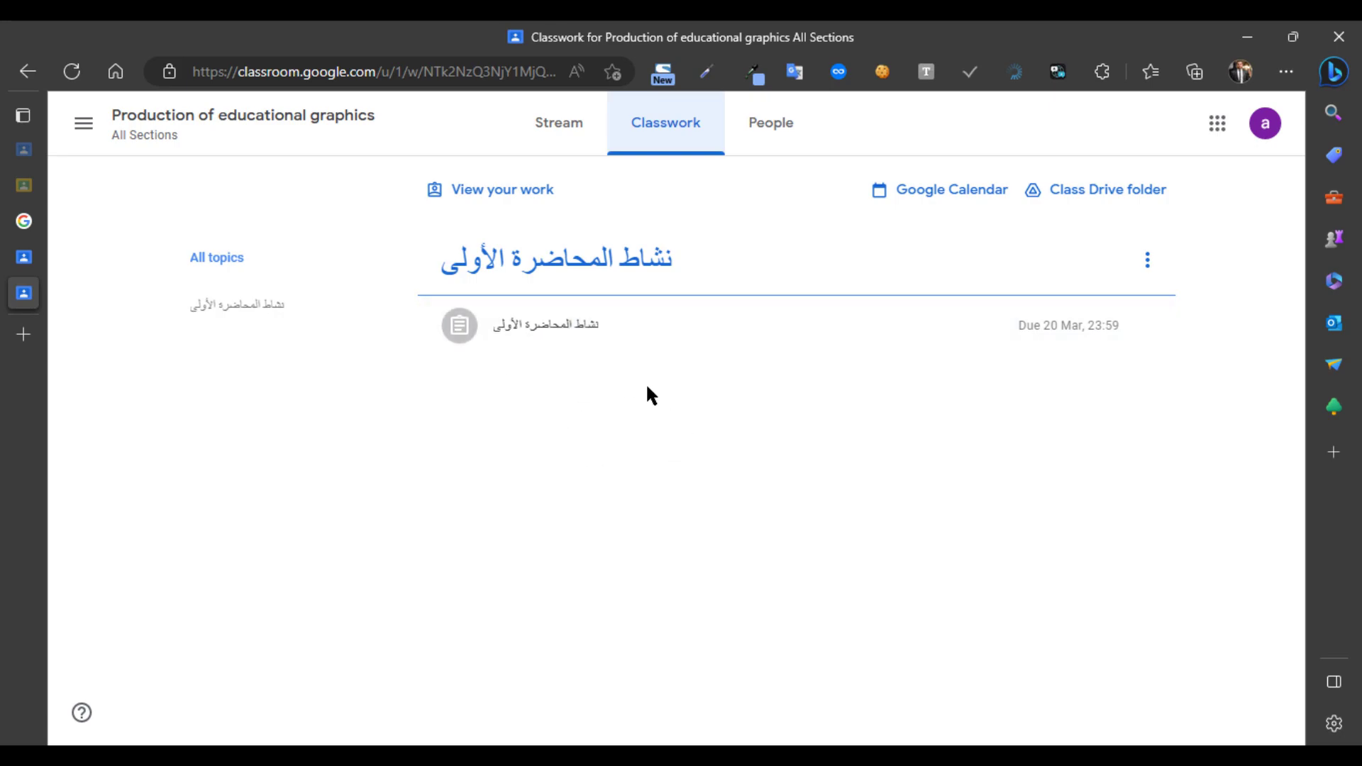
{"action": "left_click", "coordinate": [782, 136]}
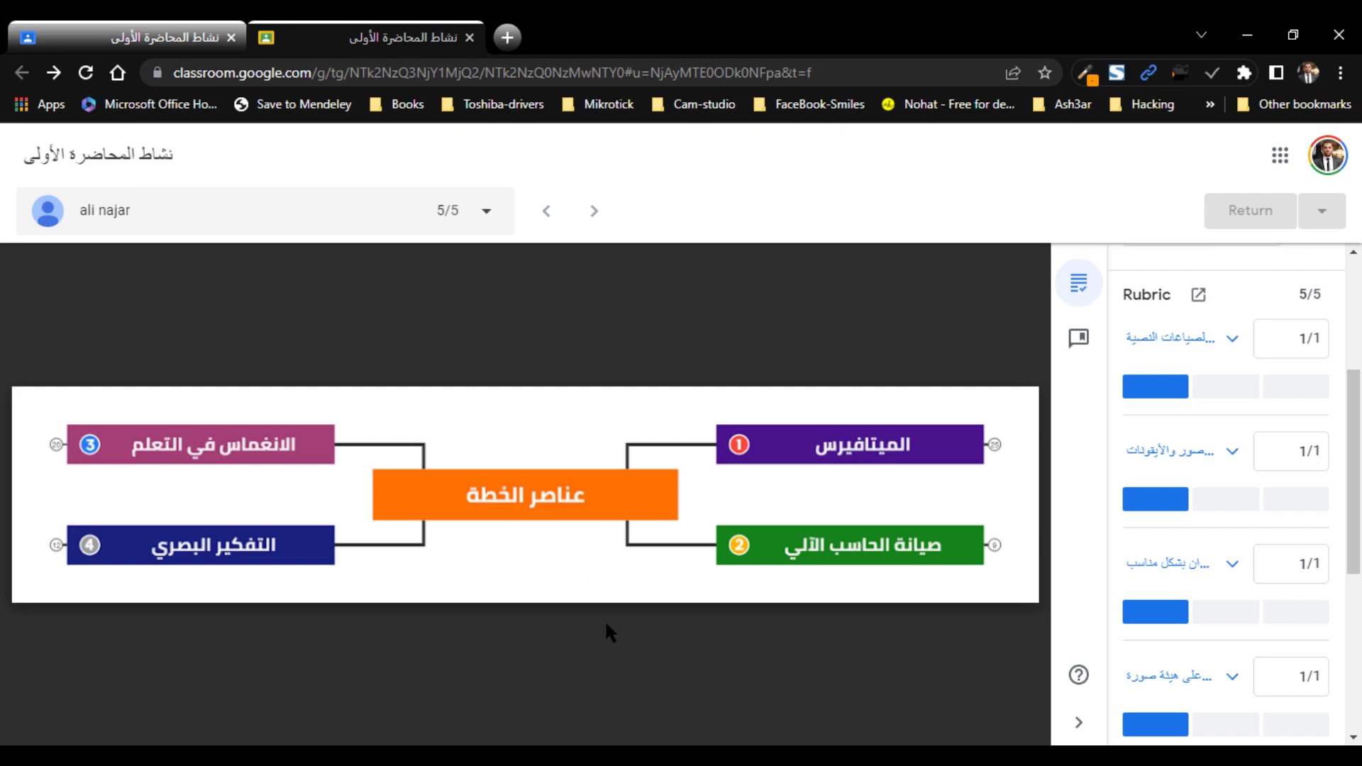
{"action": "mouse_move", "coordinate": [599, 670]}
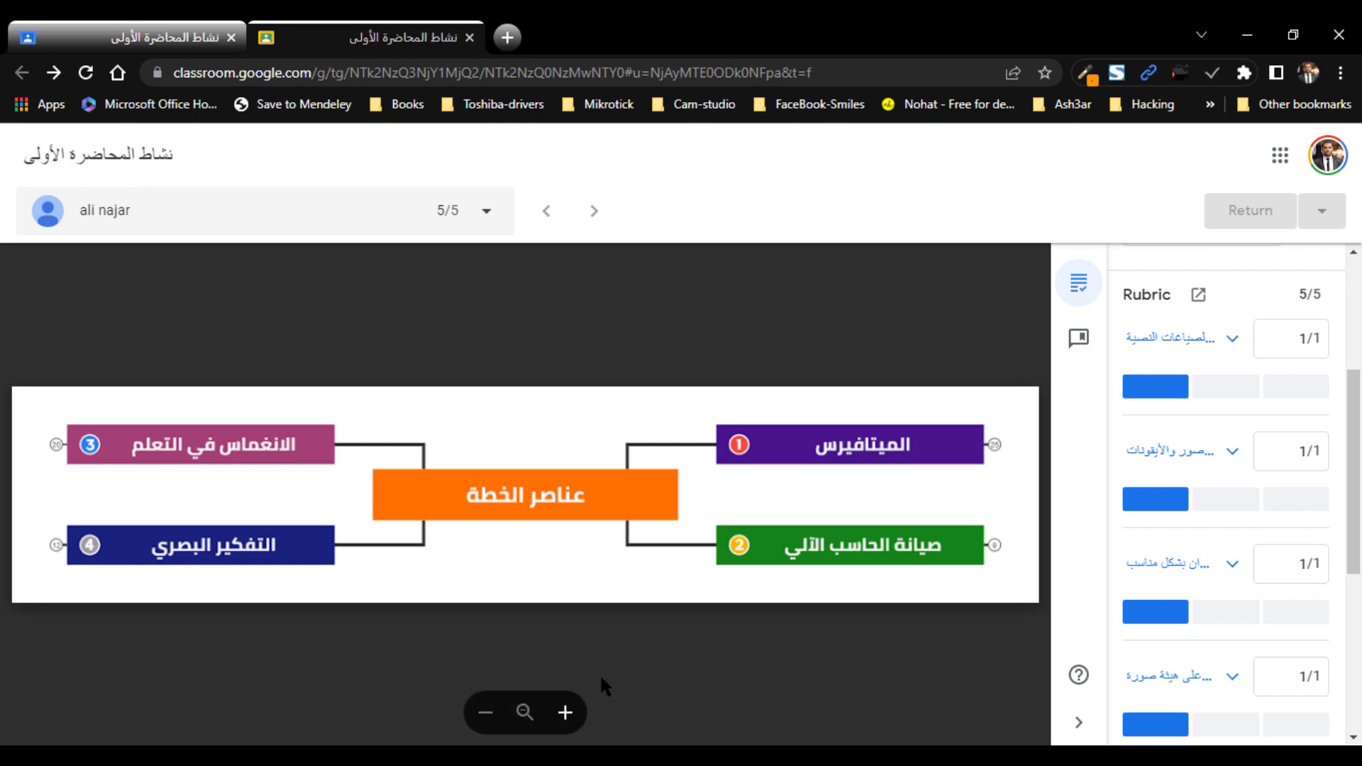